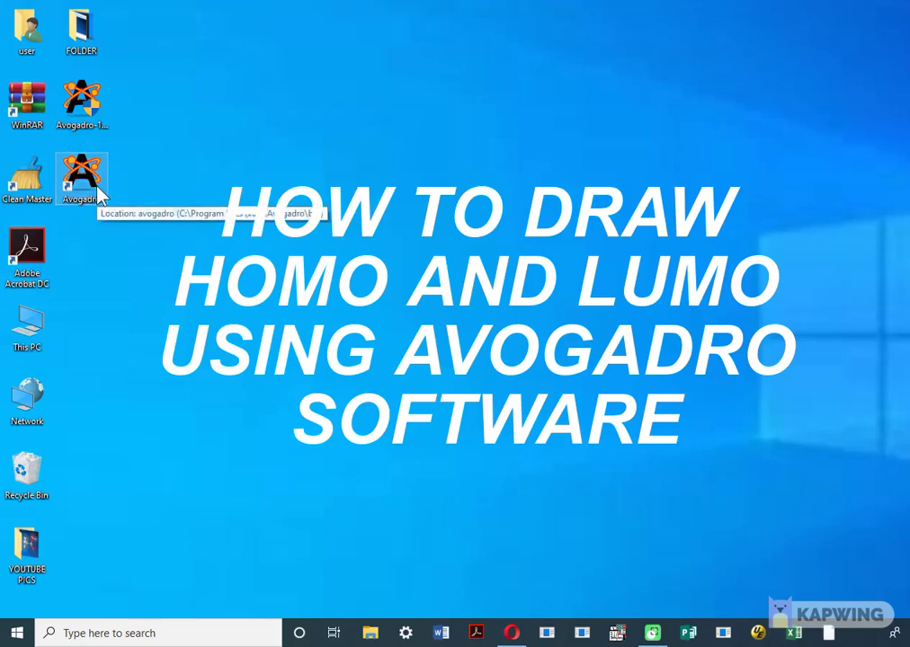
Step: Launch Avogadro and nudge its window left, leaving an empty untitled molecule document
double_click(90, 184)
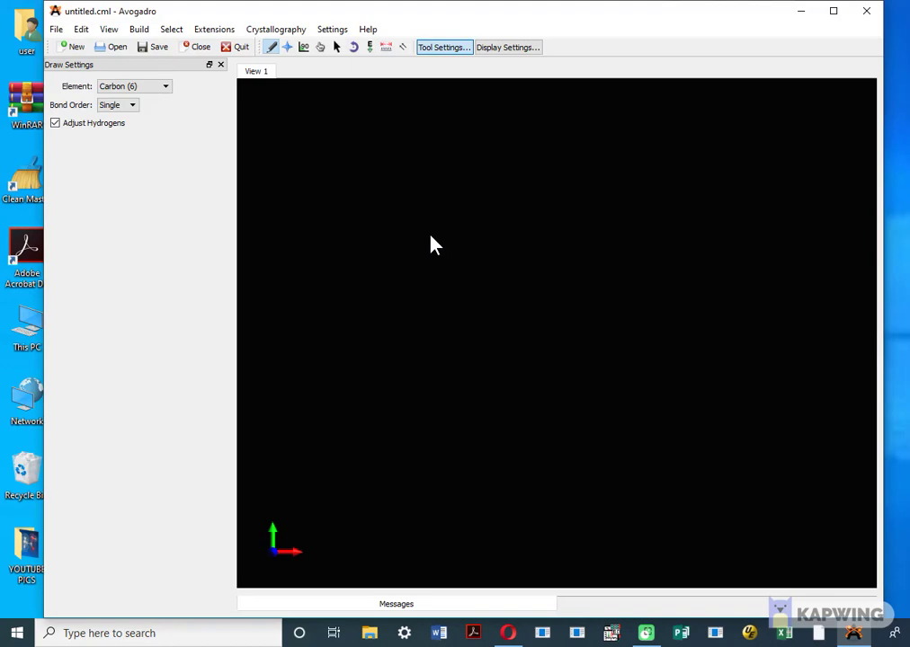
drag(469, 18, 436, 17)
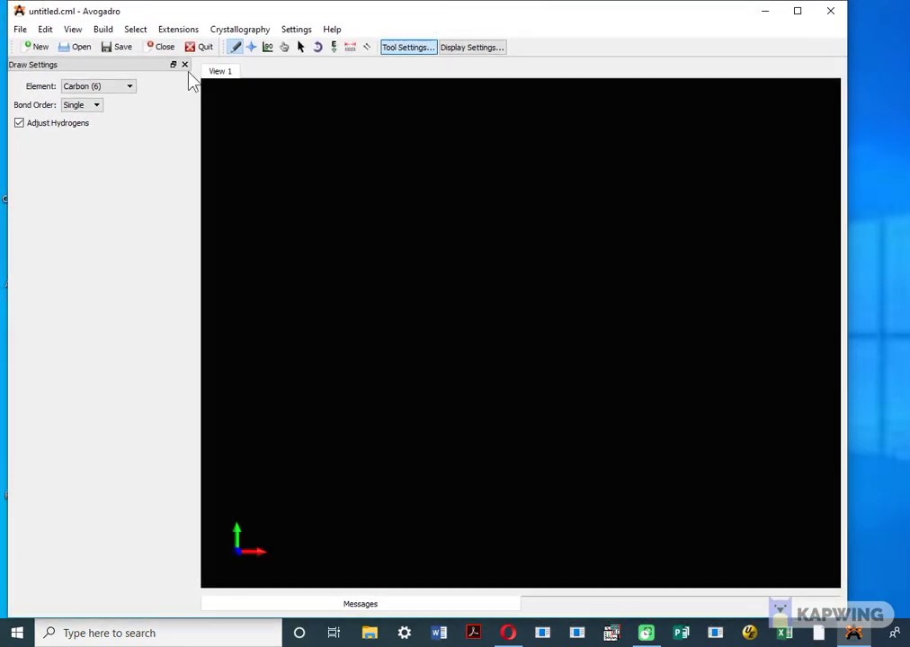
Step: Choose carbon from the periodic table and set the bond order to double
click(131, 86)
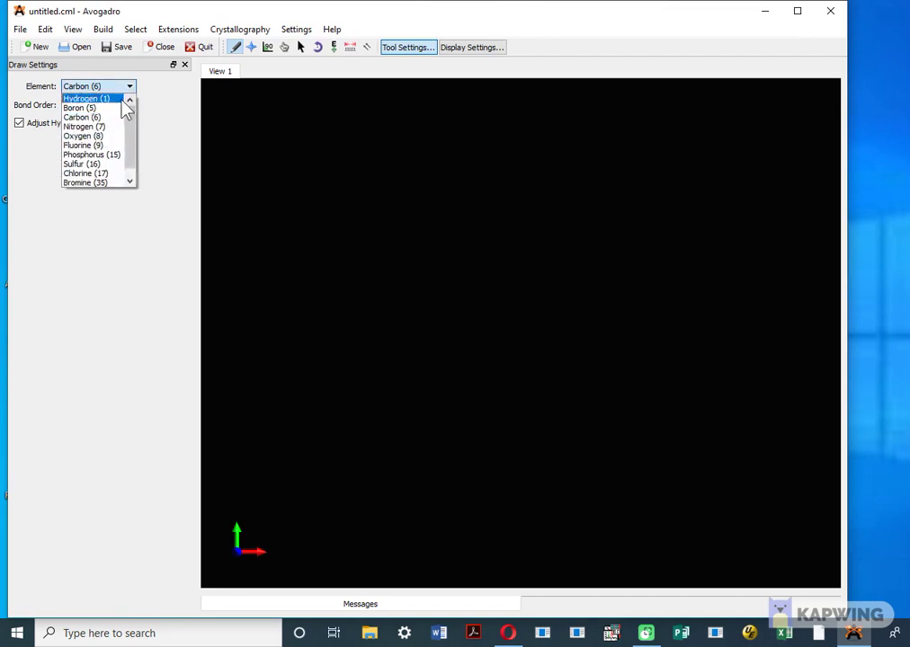
scroll(126, 143, down, 1)
click(109, 183)
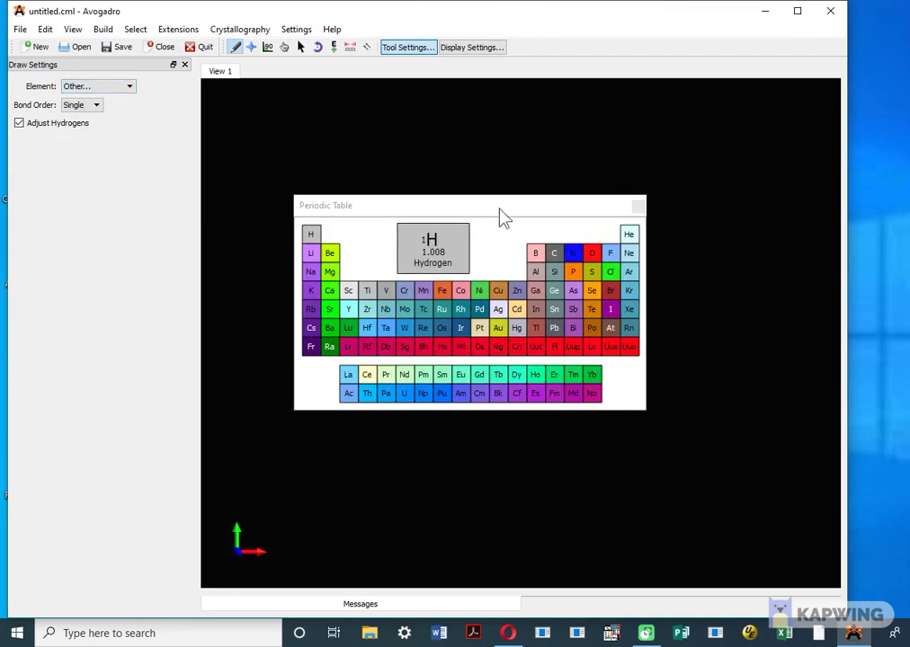
drag(500, 211, 488, 9)
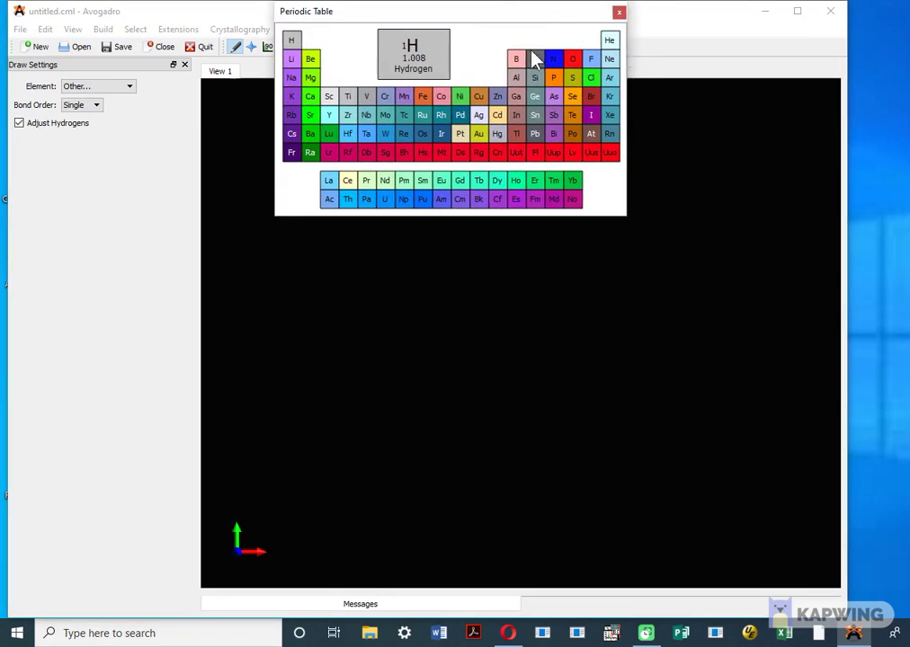
click(534, 59)
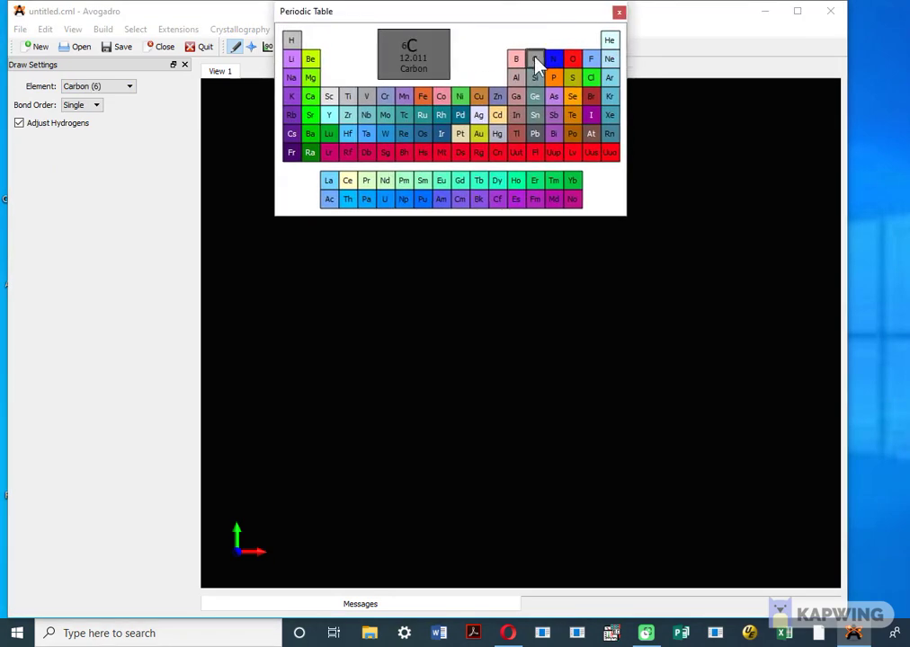
click(97, 107)
click(85, 129)
Step: Draw the C=C ethene molecule, close the periodic table, and rotate the model to inspect it
click(414, 336)
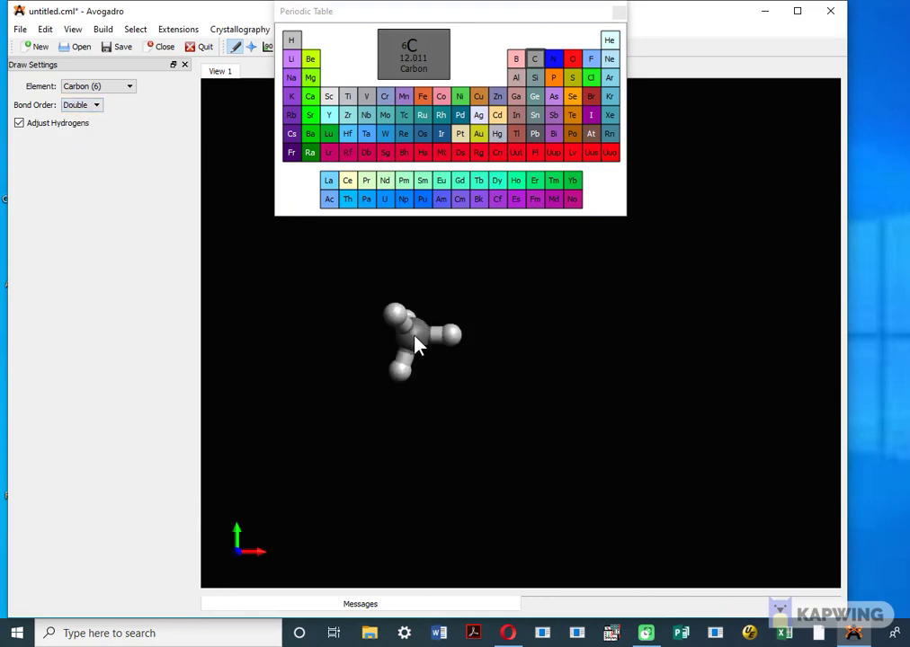
drag(425, 345, 501, 342)
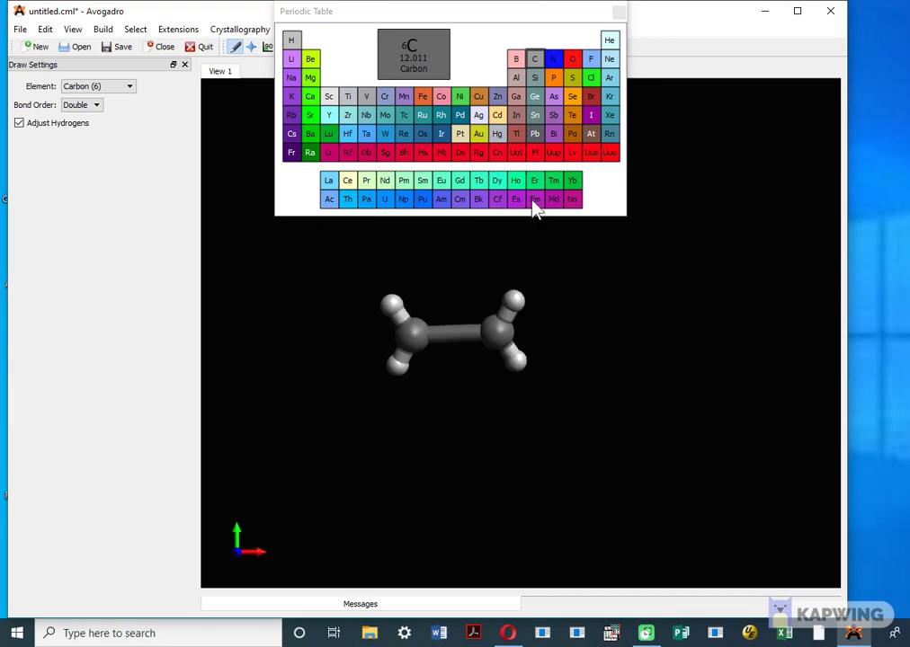
click(619, 11)
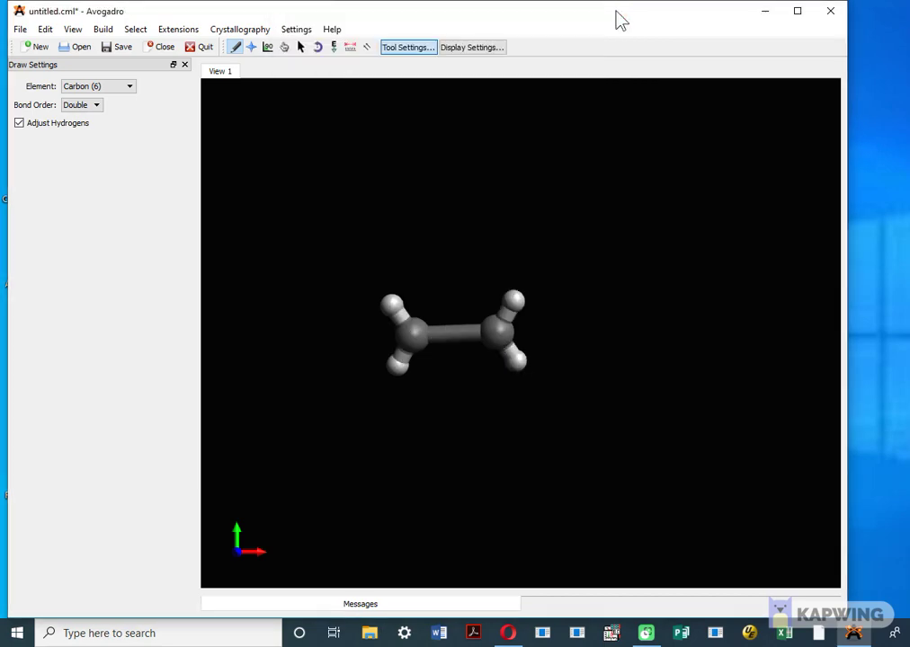
click(302, 47)
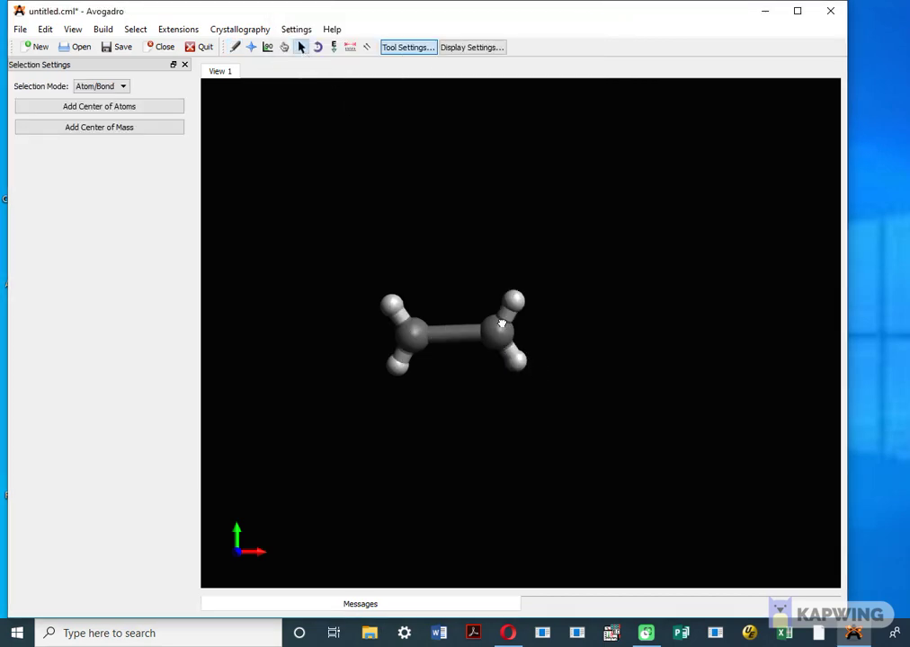
click(502, 324)
mouse_move(498, 325)
middle_down()
mouse_move(545, 274)
mouse_move(496, 263)
mouse_move(525, 233)
mouse_move(504, 395)
mouse_move(498, 281)
mouse_move(522, 278)
middle_up()
click(521, 280)
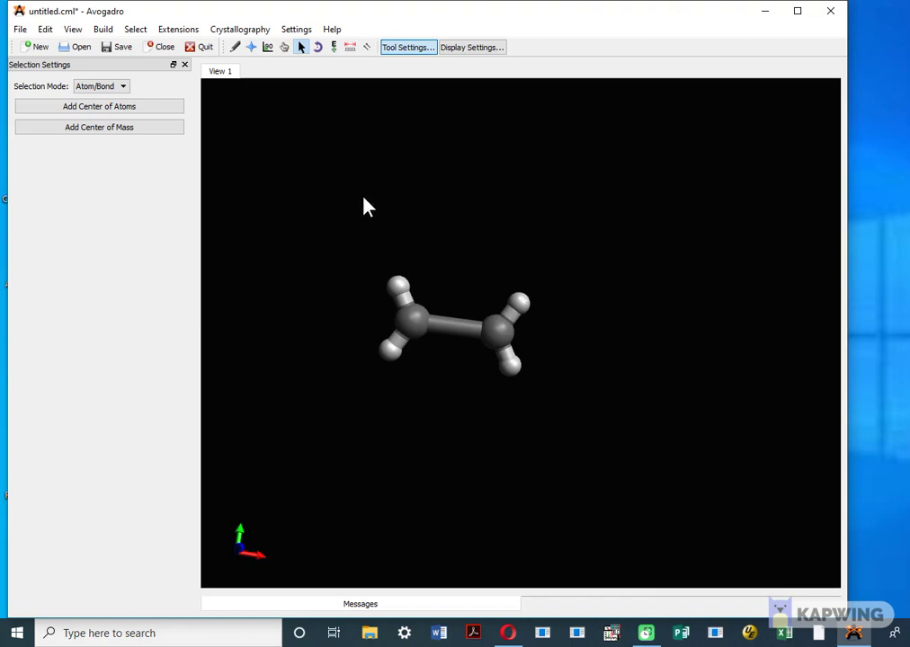
Step: Bring up the Gaussian input settings and title the calculation ETHENEMO
click(170, 34)
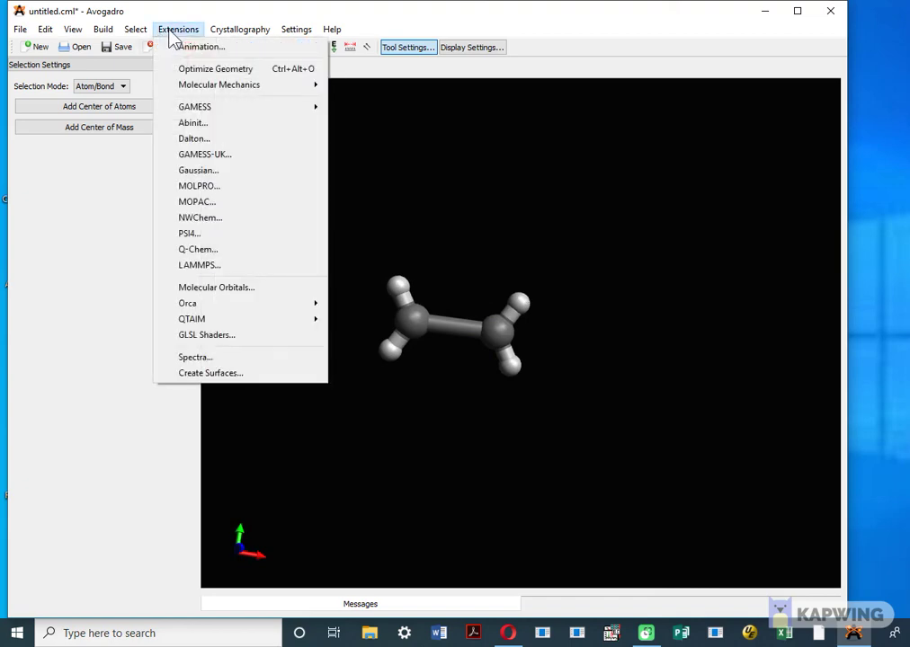
click(217, 173)
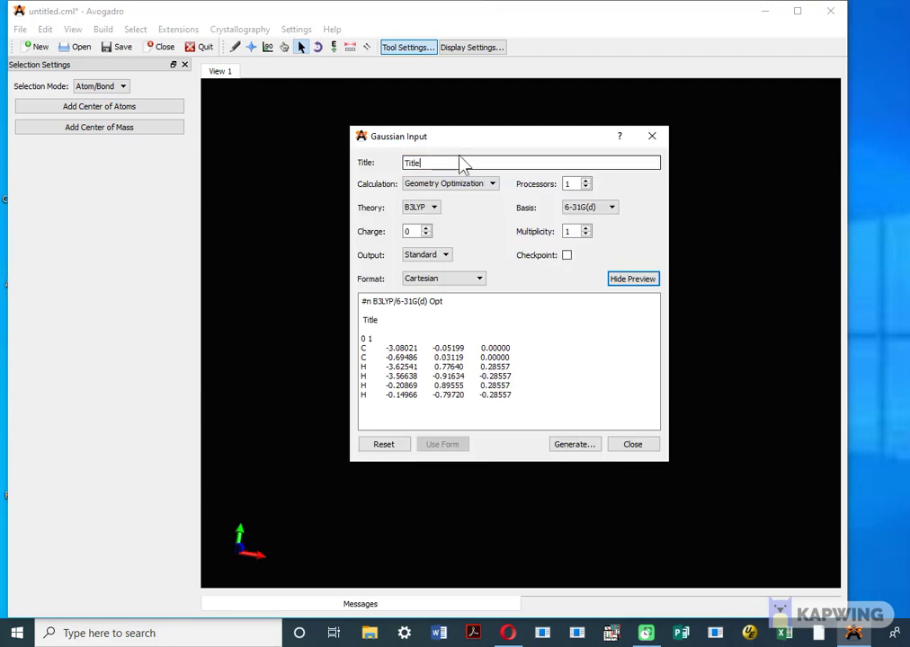
drag(479, 135, 209, 183)
click(190, 203)
key(BackSpace)
key(BackSpace)
key(BackSpace)
key(BackSpace)
text(ETHENE)
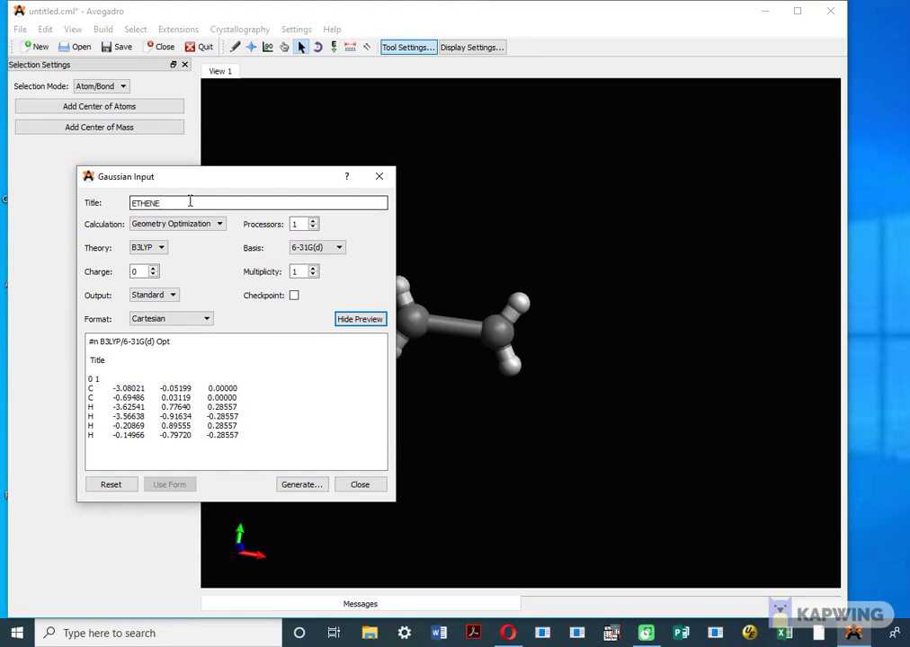
text(MO)
Step: Choose Geometry Optimization with B3LYP and 6-31G(d), then generate the input file
click(198, 226)
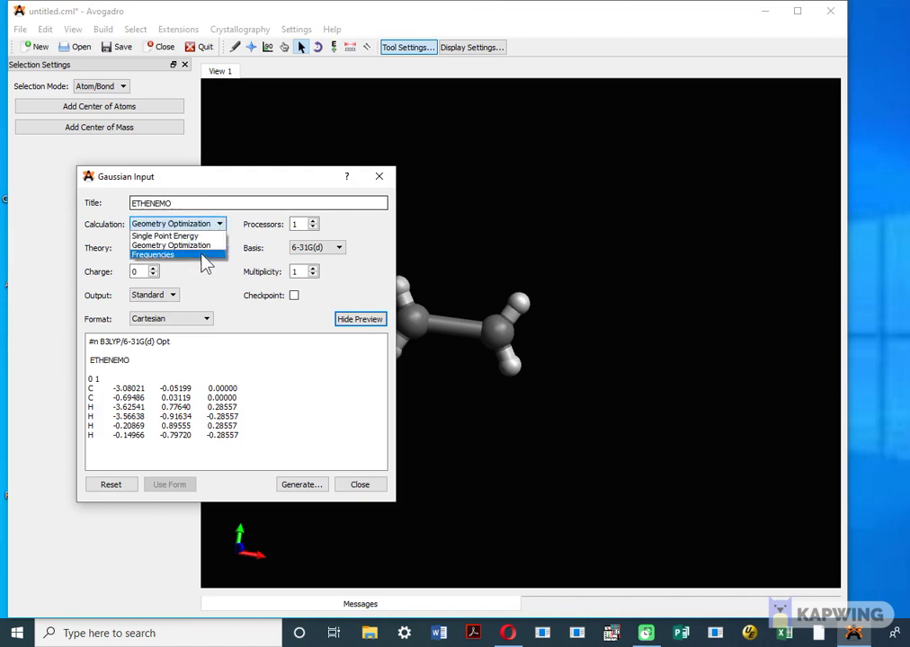
click(204, 245)
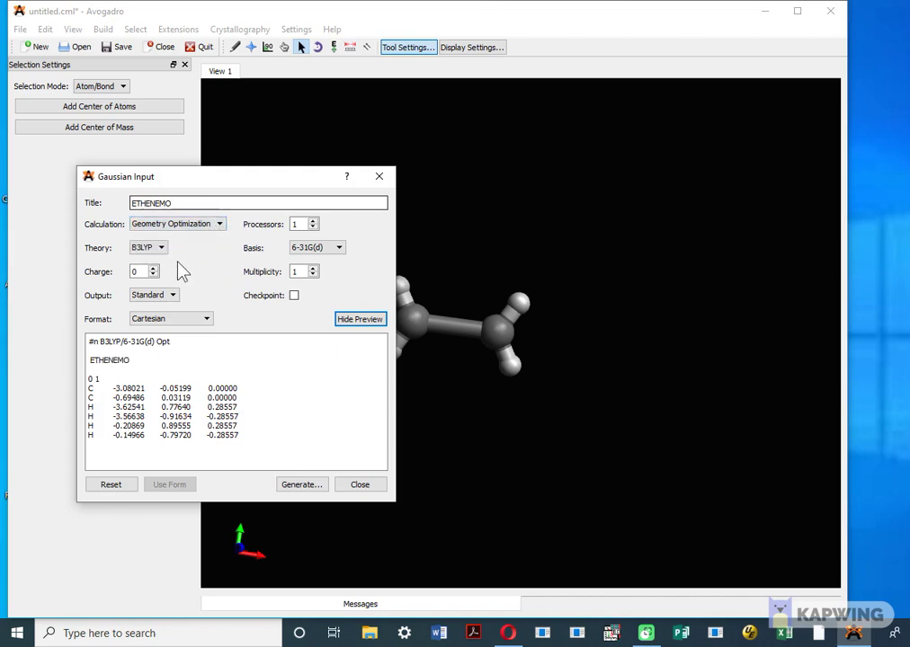
click(162, 250)
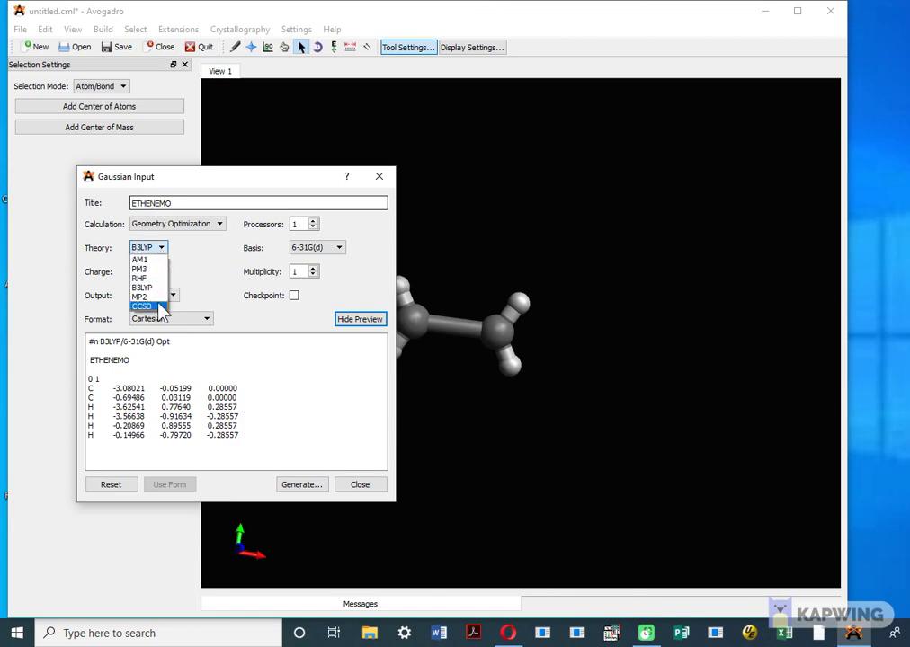
click(156, 287)
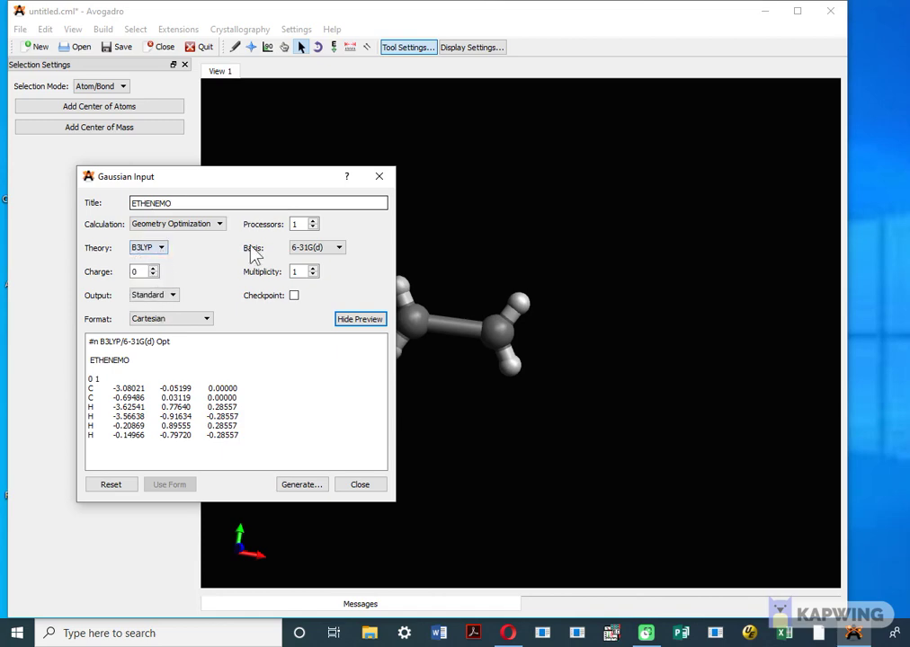
click(341, 251)
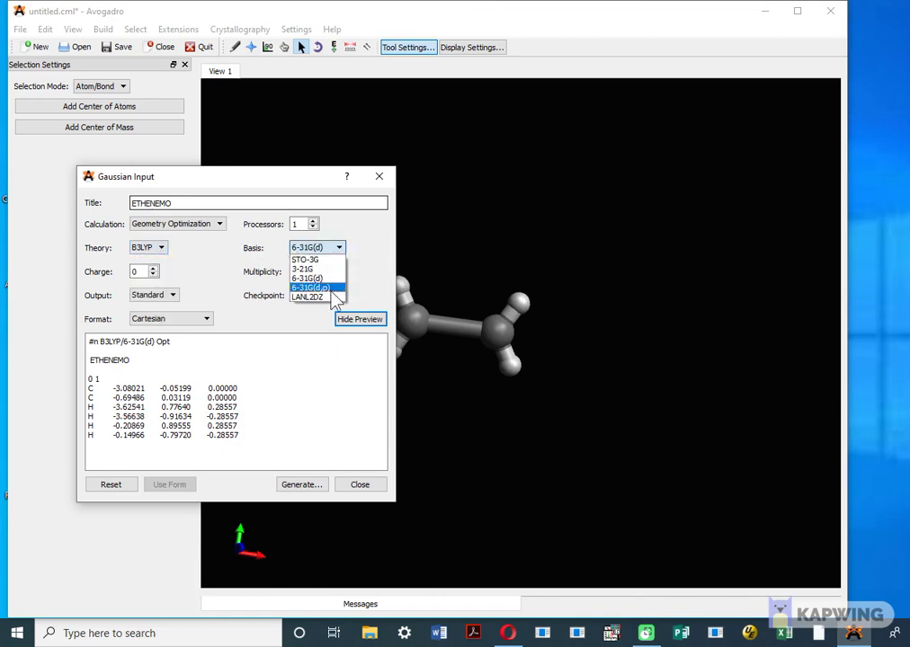
click(332, 281)
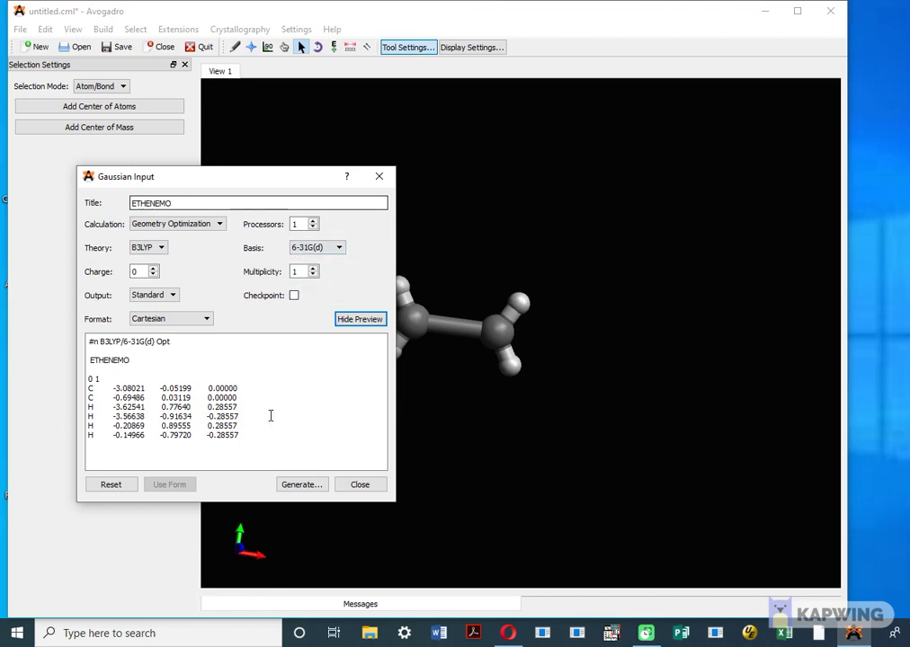
click(305, 485)
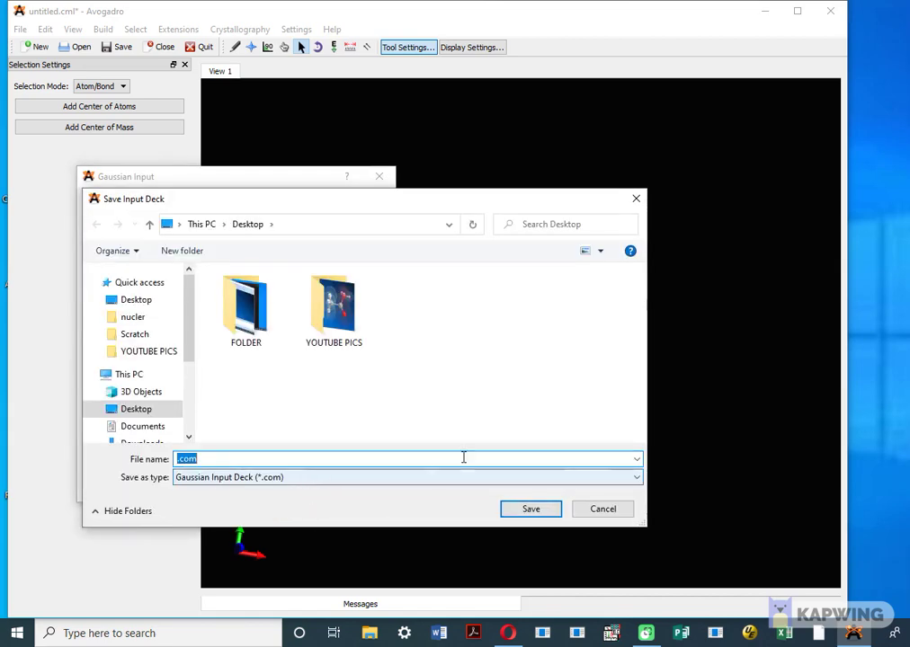
Step: Save the Gaussian input deck as ETHENEMO.com on the Desktop
click(178, 460)
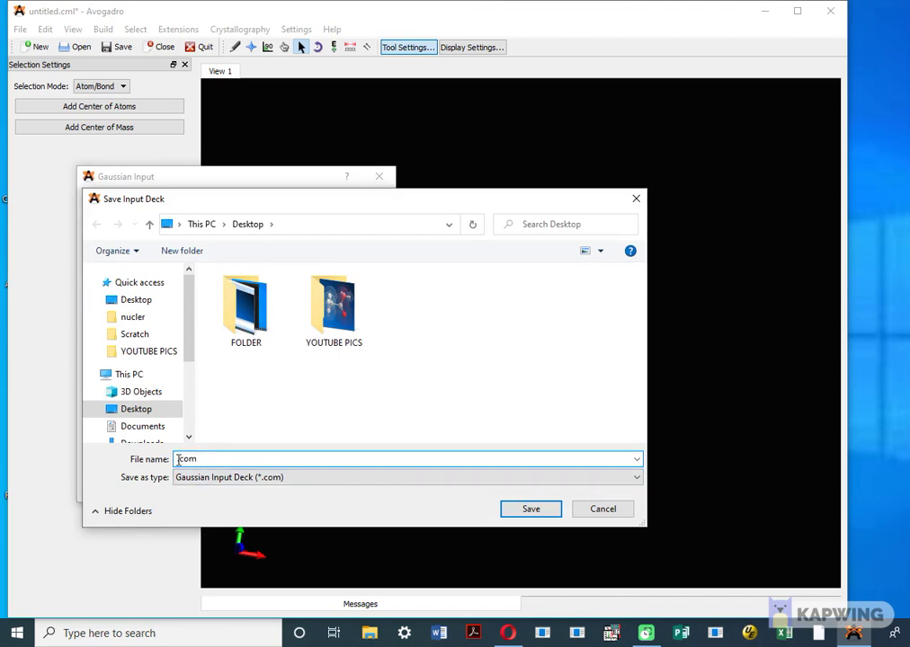
text(ETHENEMO)
click(542, 513)
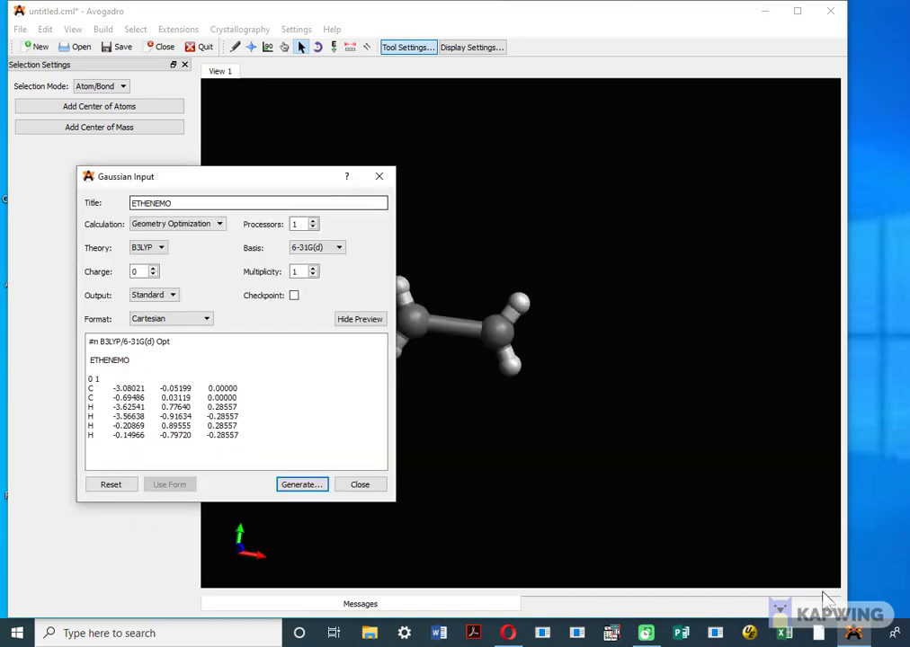
Step: Launch Gaussian 09W from the taskbar search
click(178, 629)
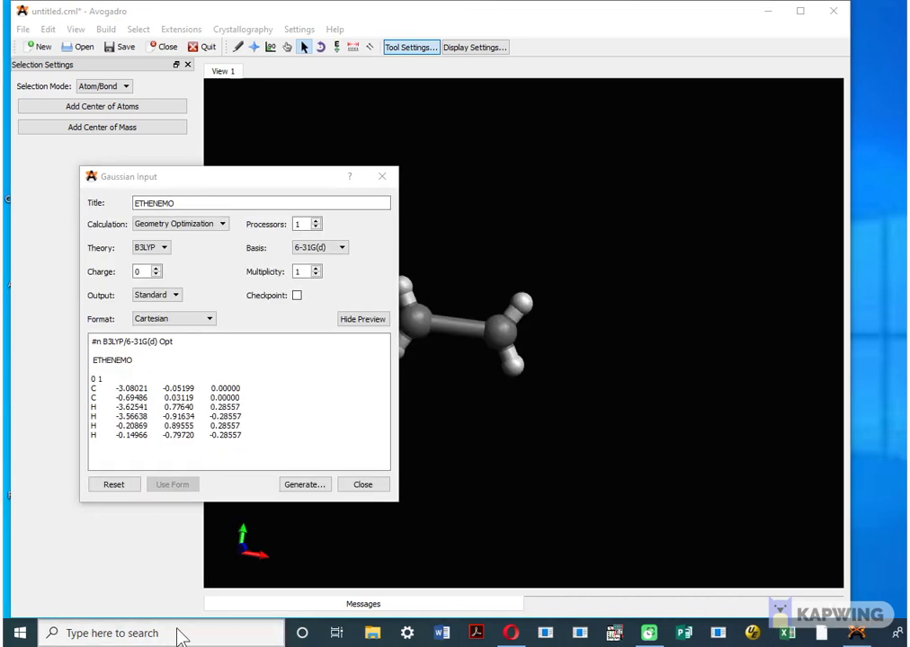
text(G)
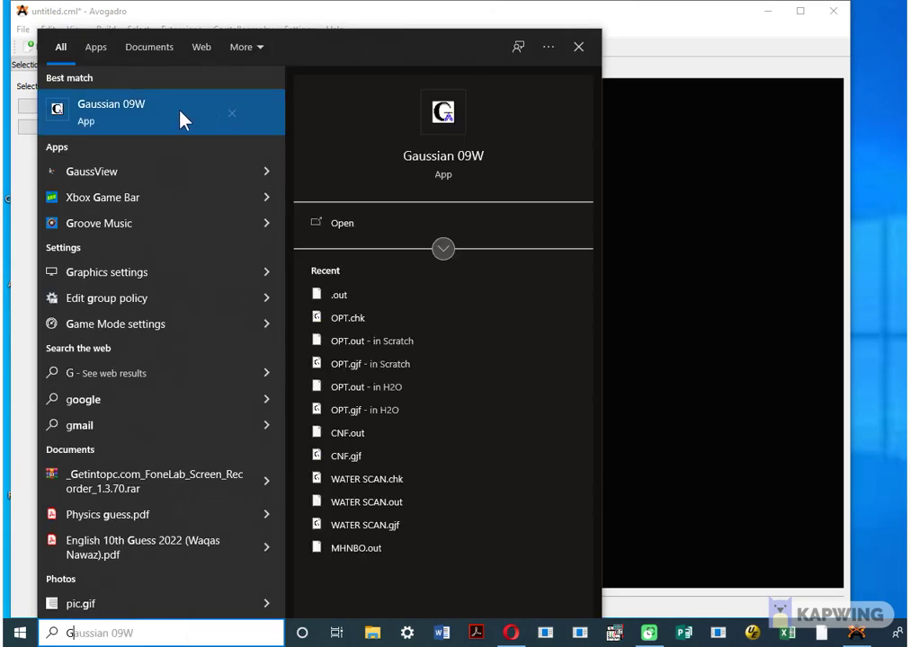
click(179, 118)
Step: Show all file types in Gaussian's open-file prompt and pick ETHENEMO.com
click(156, 140)
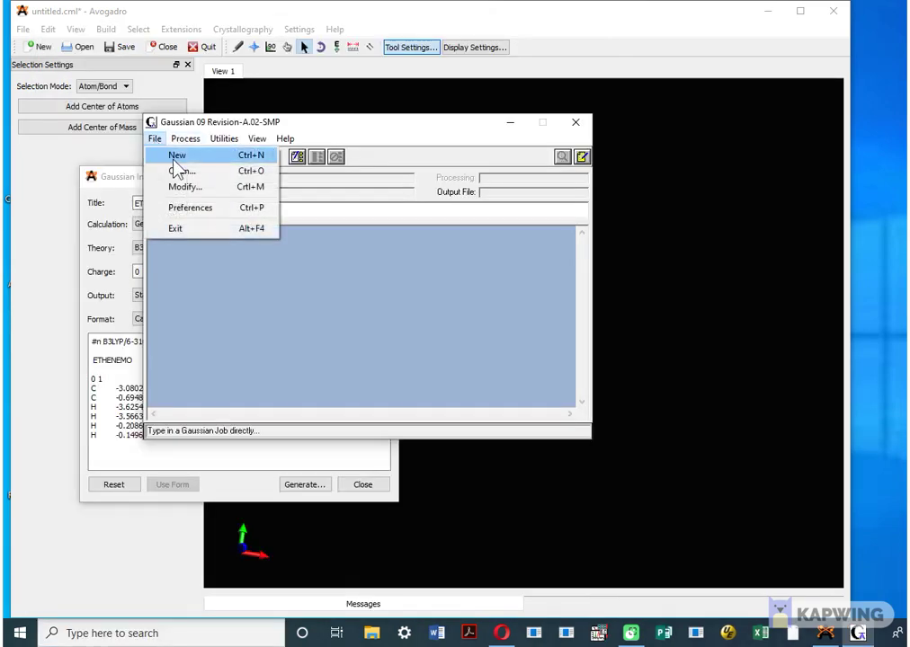
click(181, 171)
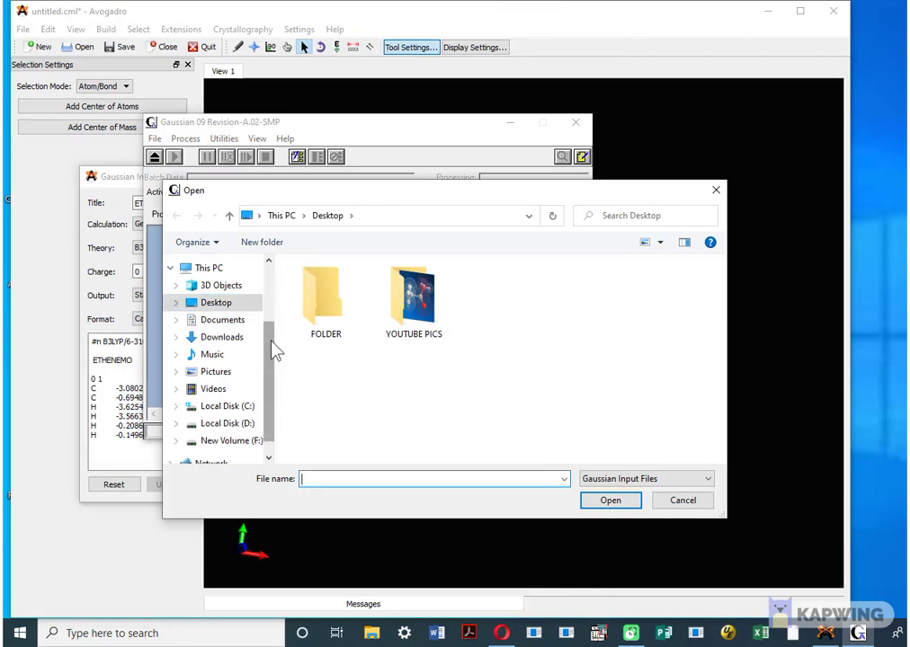
click(696, 483)
click(632, 548)
click(576, 317)
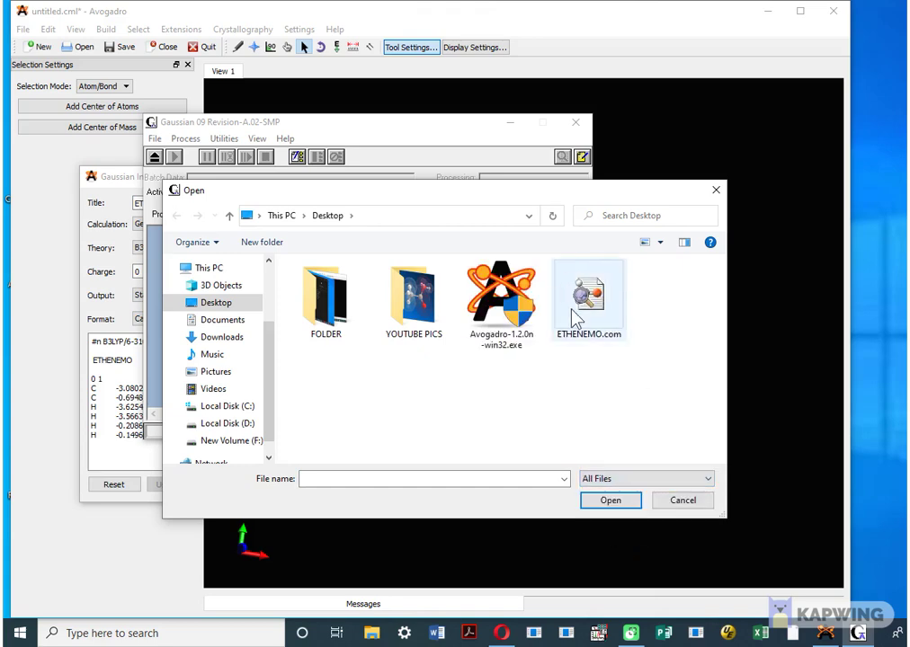
Step: Load ETHENEMO.com as a job and add 'Pop=reg FormCheck' to its route section
click(612, 501)
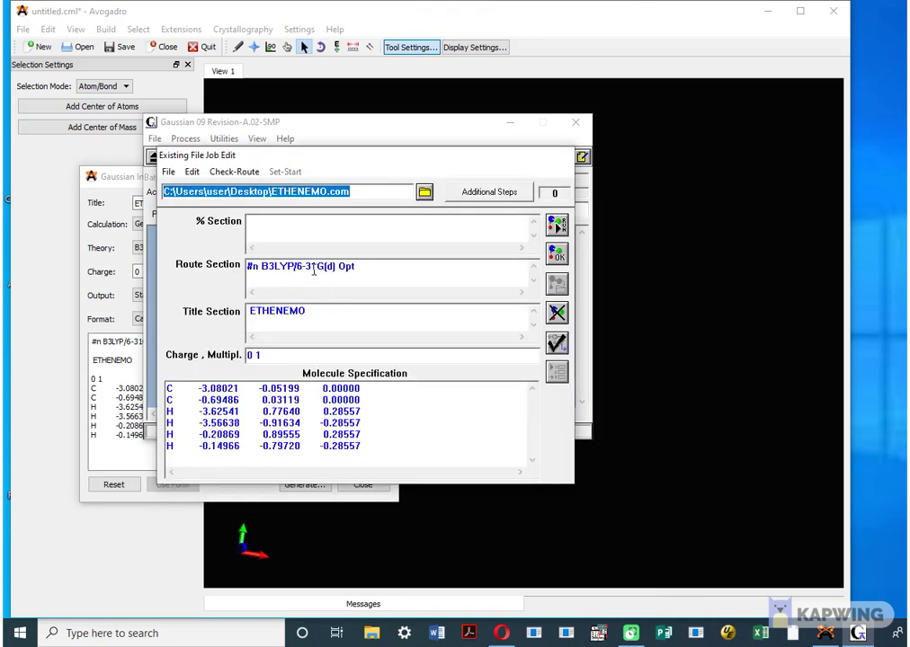
drag(312, 311, 253, 311)
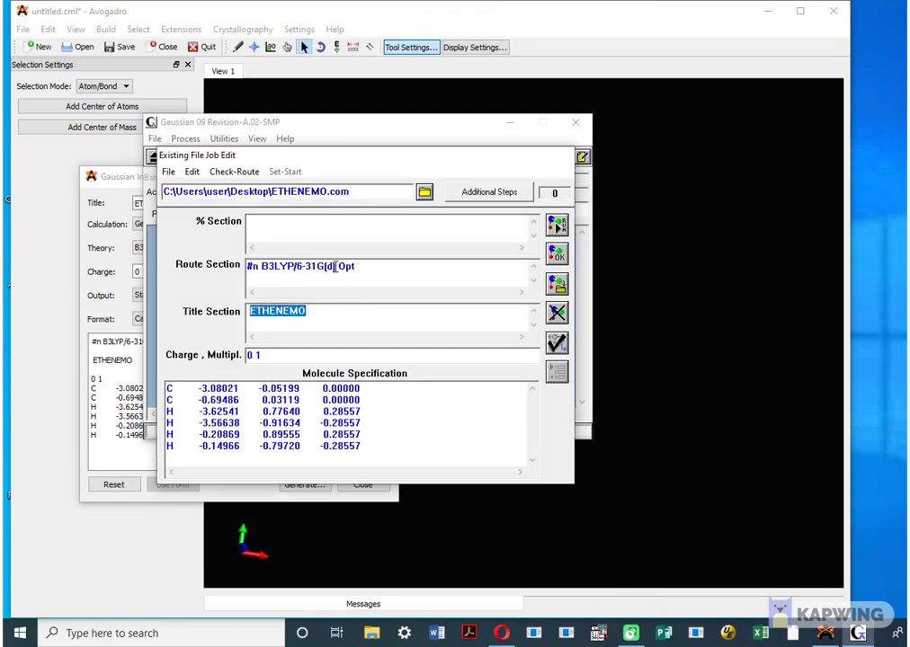
click(334, 267)
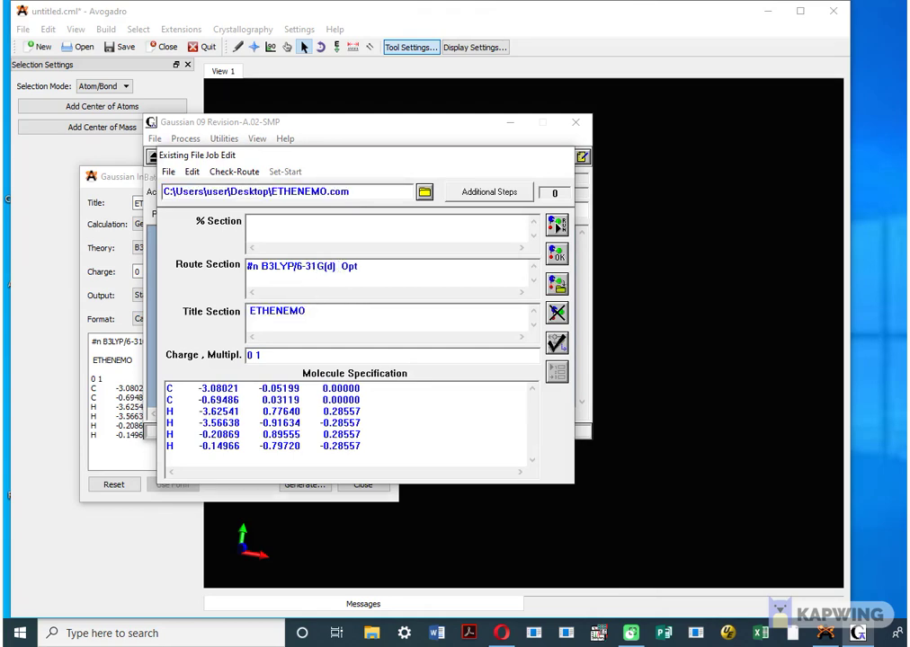
text(Pop=)
text(r)
text(eg)
text( Form)
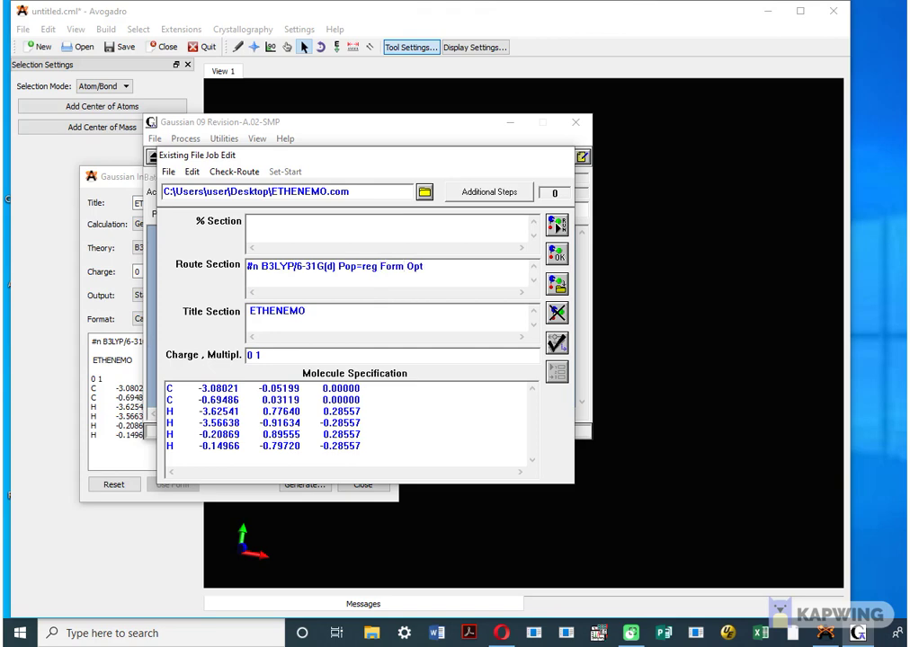
text(Check)
Step: Run the job saving ETHENEMO.out to the Desktop, confirm normal termination, and return to Avogadro
click(557, 226)
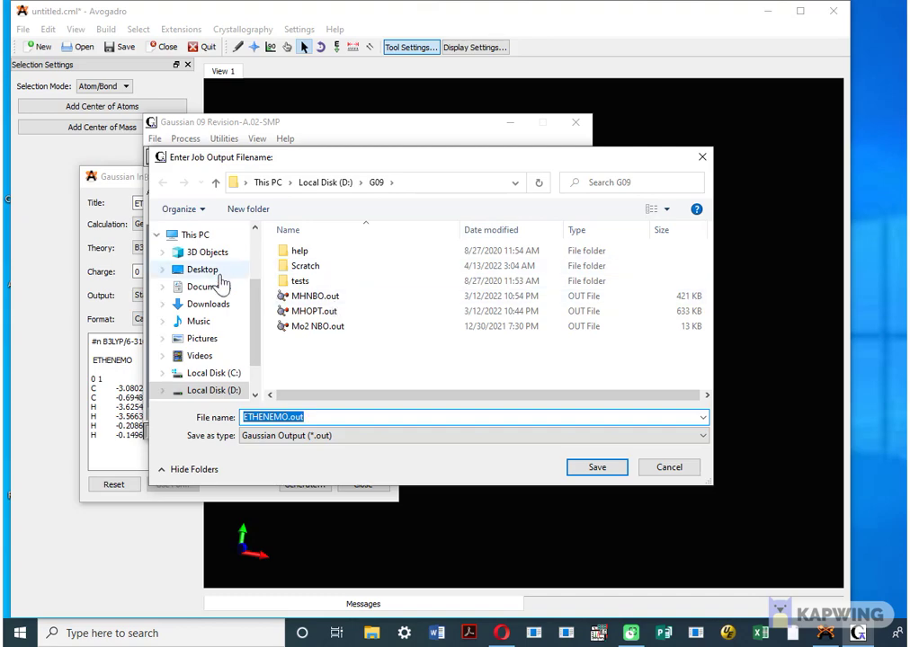
click(210, 272)
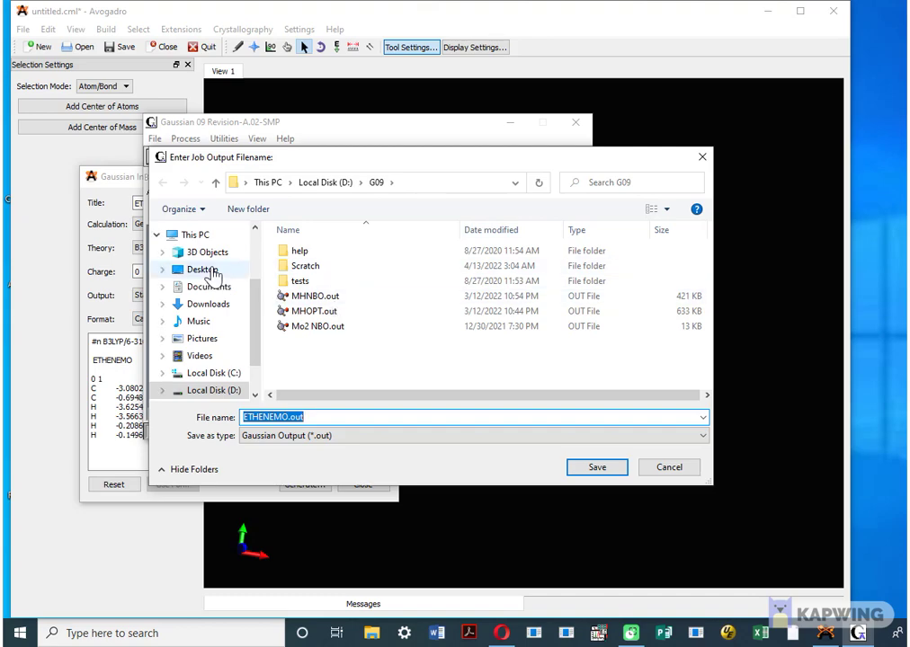
click(616, 470)
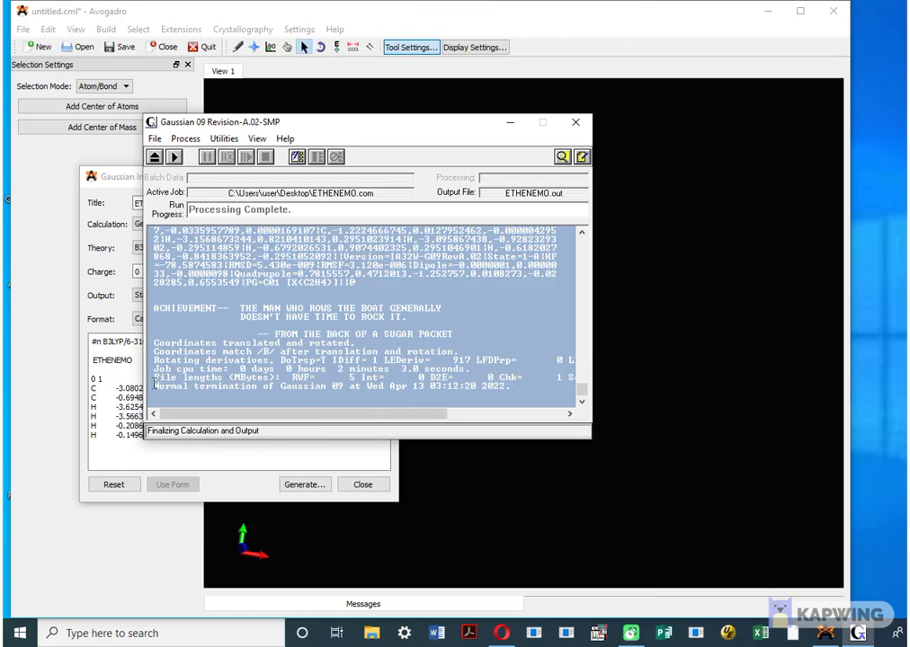
drag(154, 386, 518, 392)
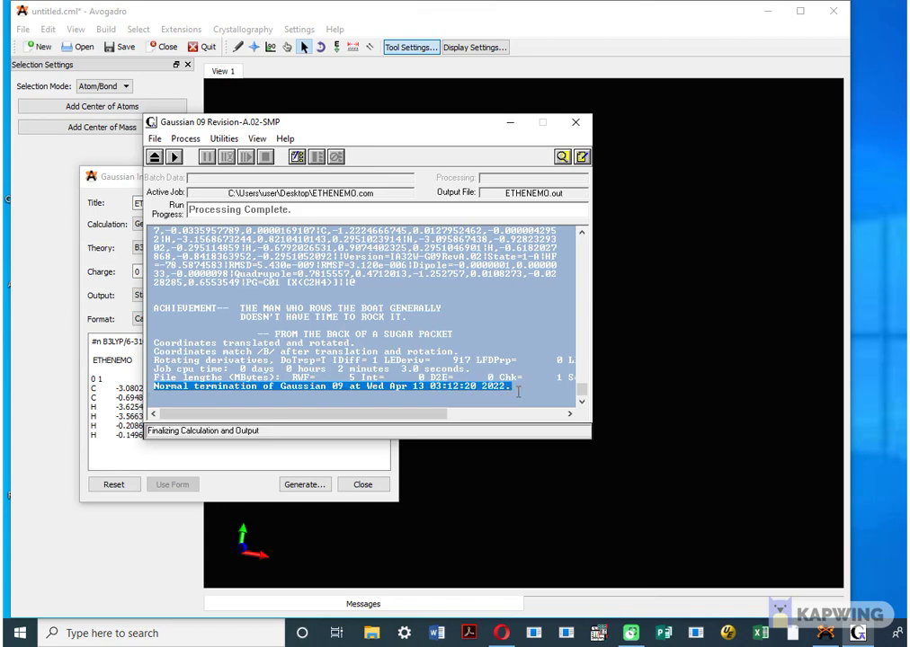
click(510, 123)
click(382, 177)
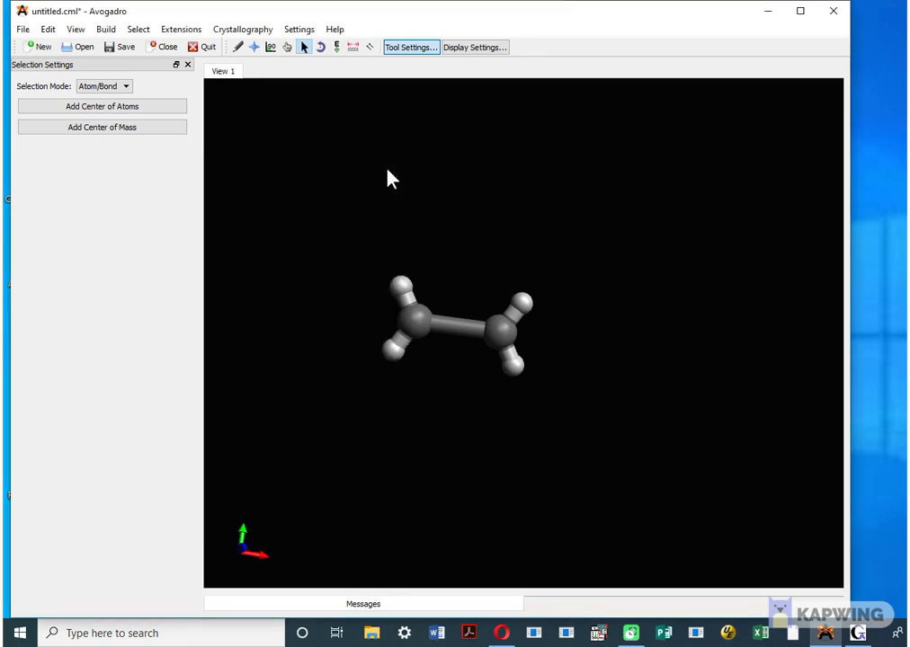
Step: Minimize Avogadro and select the ETHENEMO output files on the desktop
click(767, 12)
drag(155, 255, 85, 347)
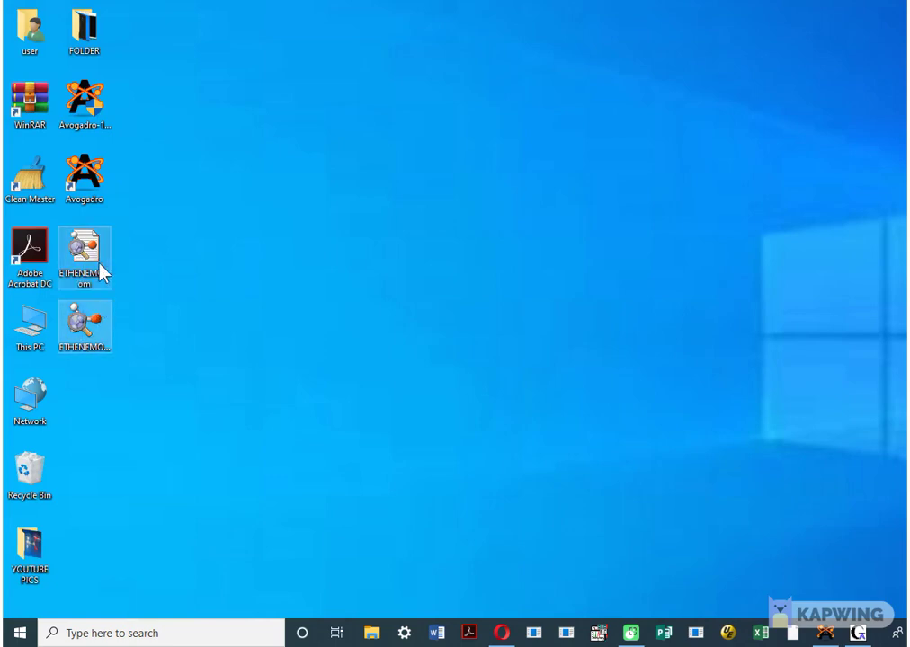
right_click(99, 267)
click(197, 223)
click(97, 331)
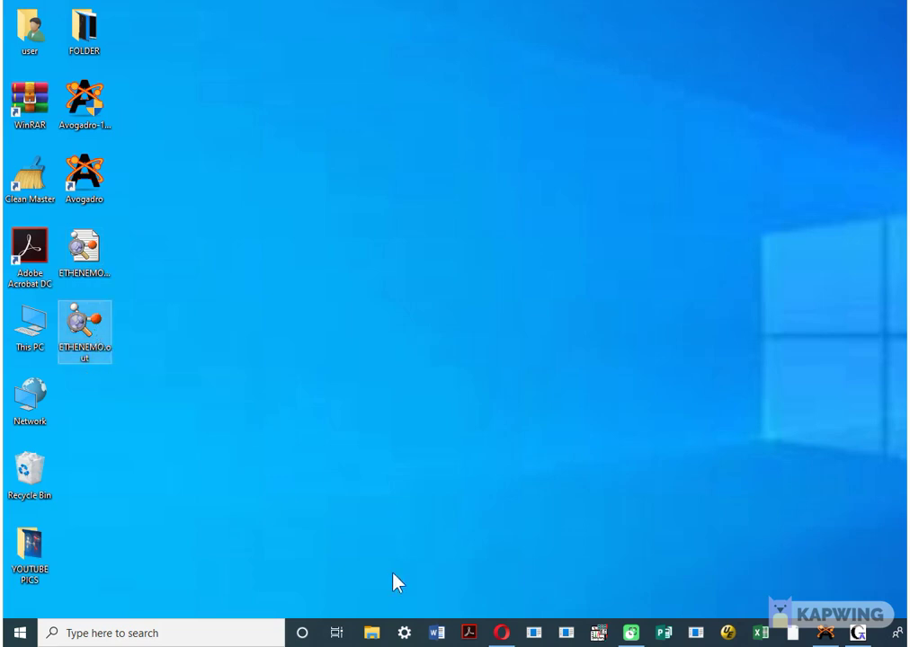
Step: Browse File Explorer to D:\G09\Scratch, locate Test.FChk, and bring Avogadro back
click(373, 634)
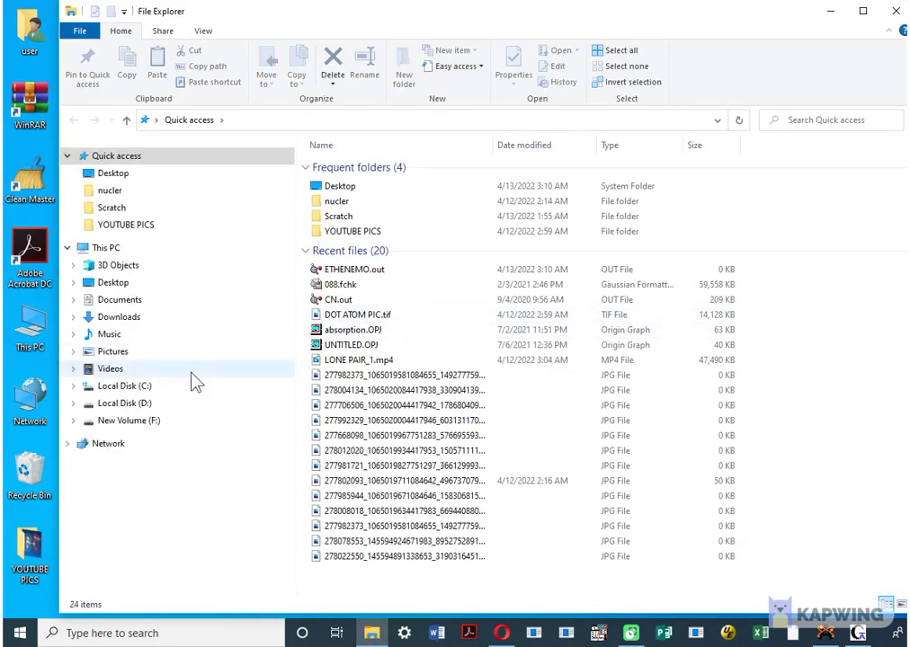
click(145, 407)
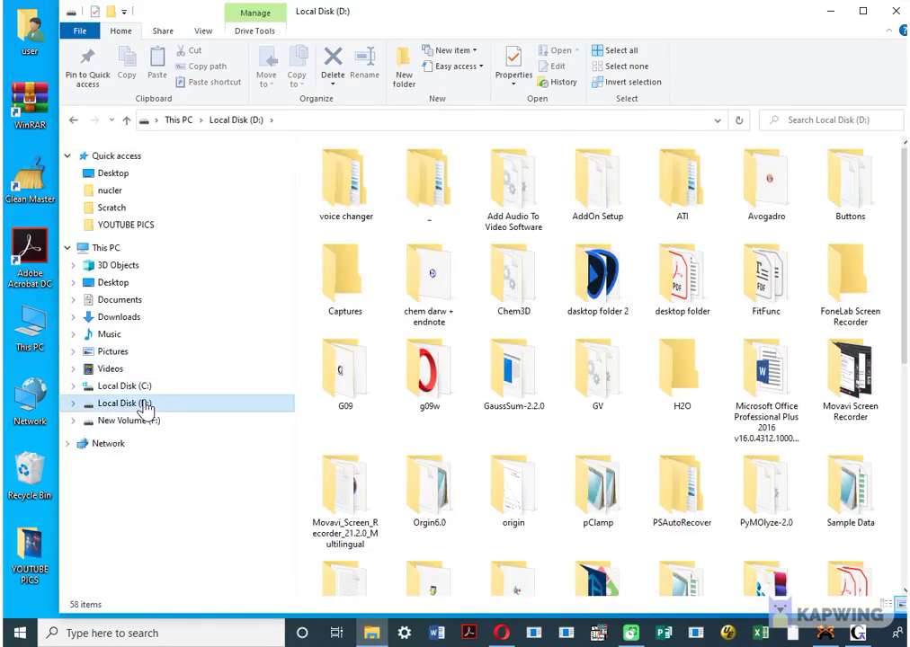
double_click(356, 373)
click(357, 180)
double_click(358, 182)
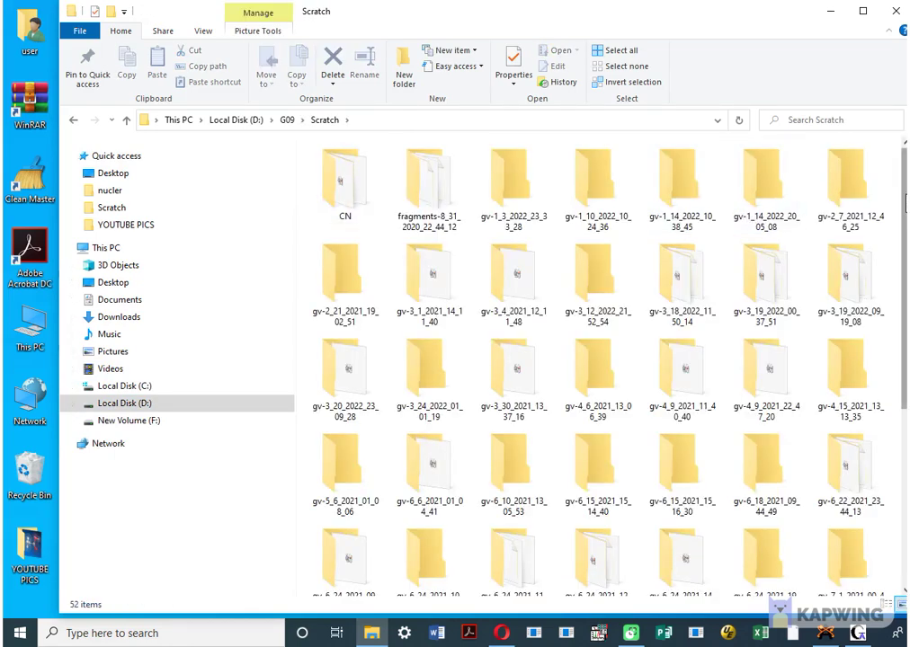
drag(899, 205, 904, 400)
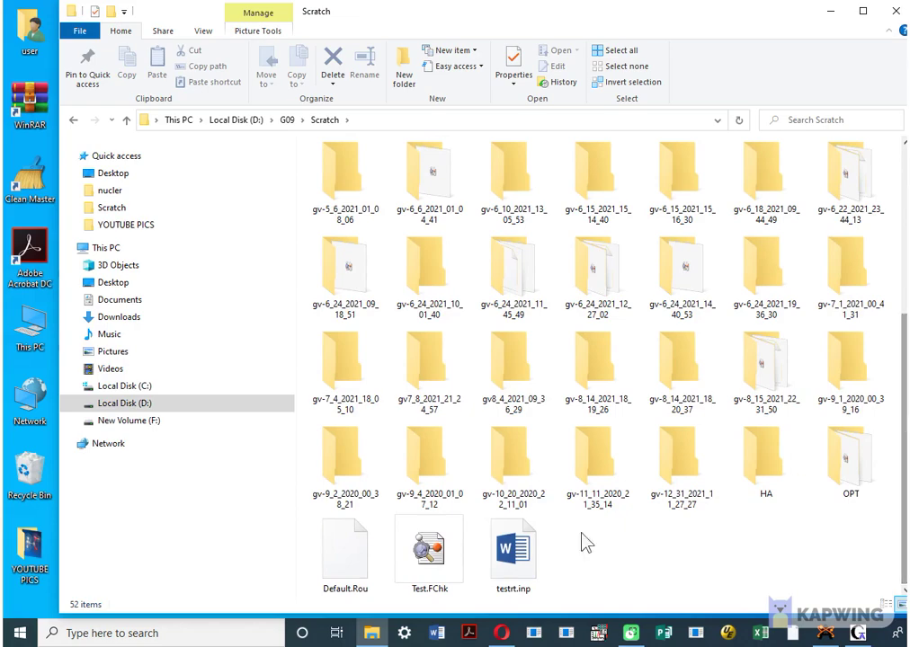
click(429, 559)
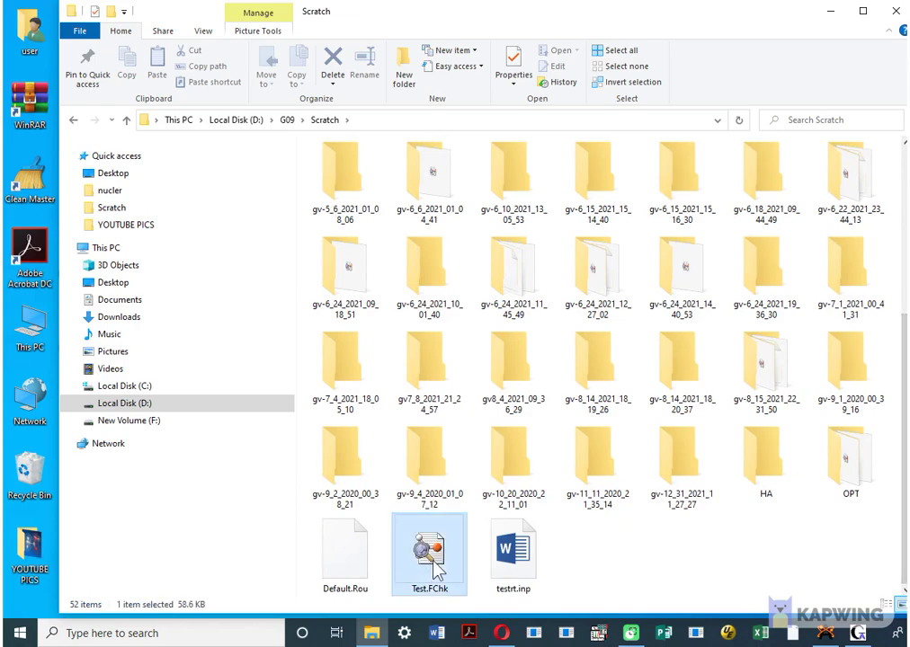
click(608, 574)
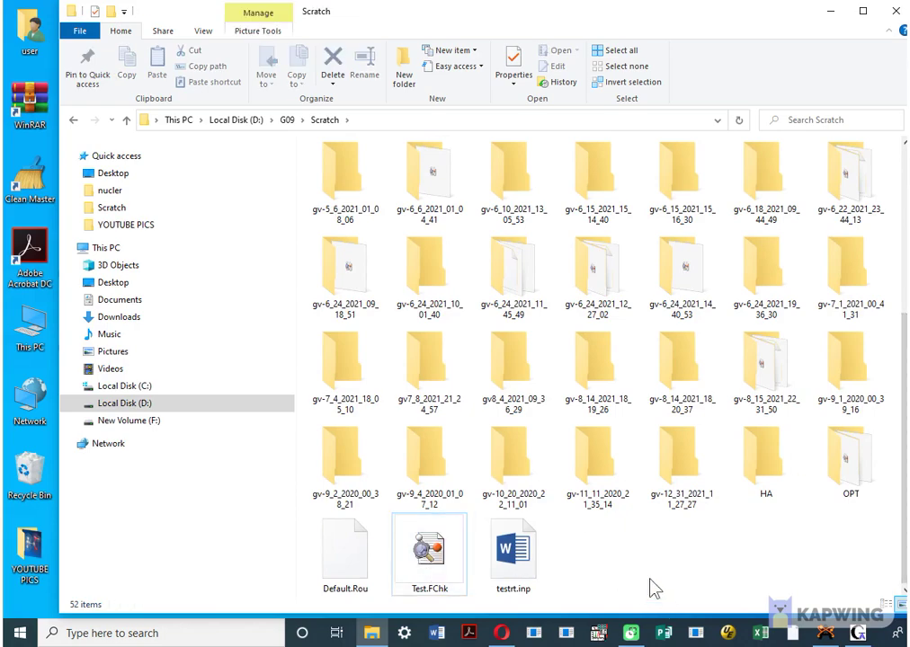
click(826, 633)
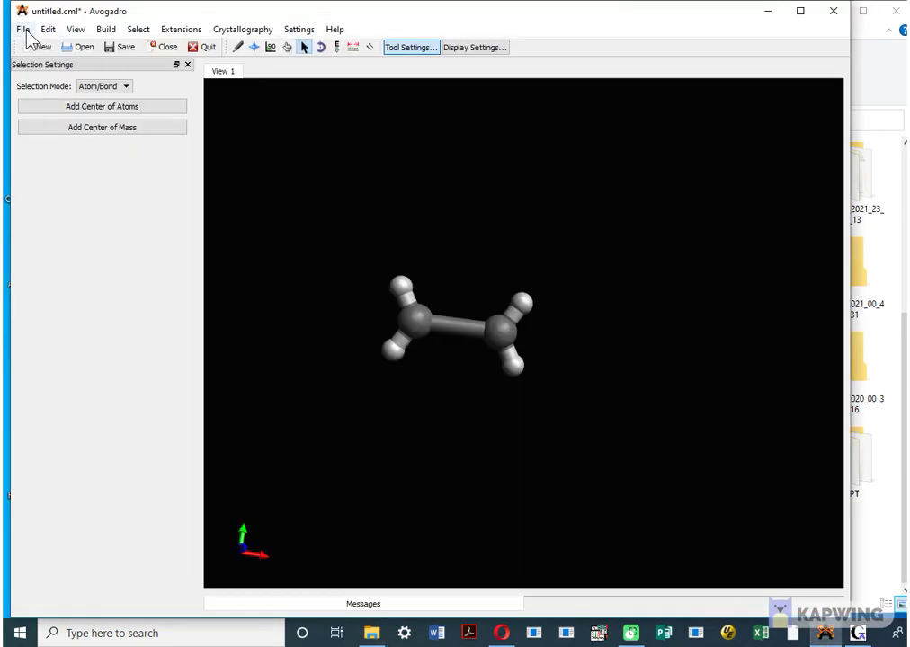
Step: Open D:\G09\Scratch\Test.FChk in Avogadro to show ethene and its orbital list
click(24, 30)
click(47, 61)
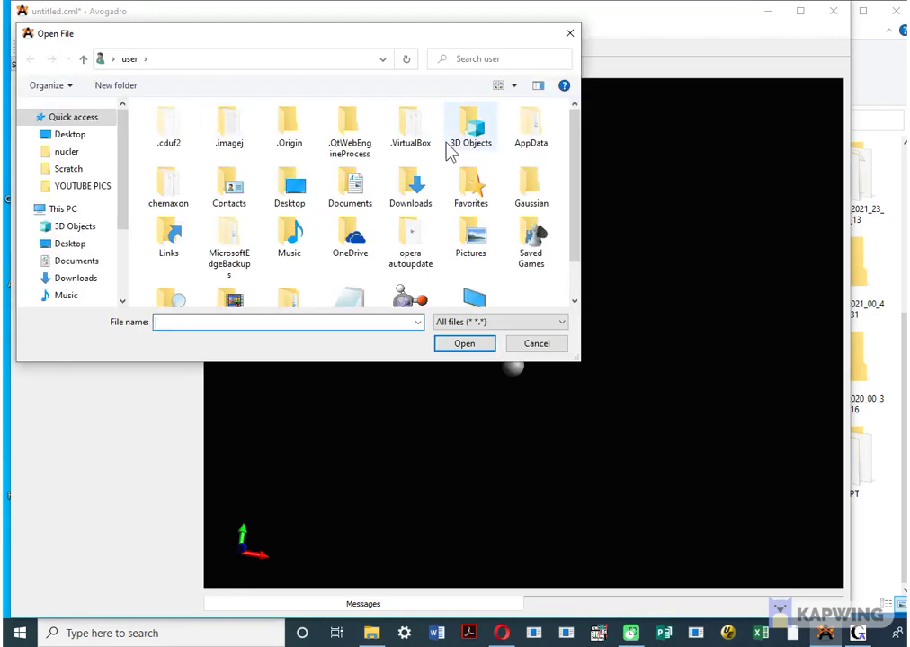
drag(126, 179, 130, 252)
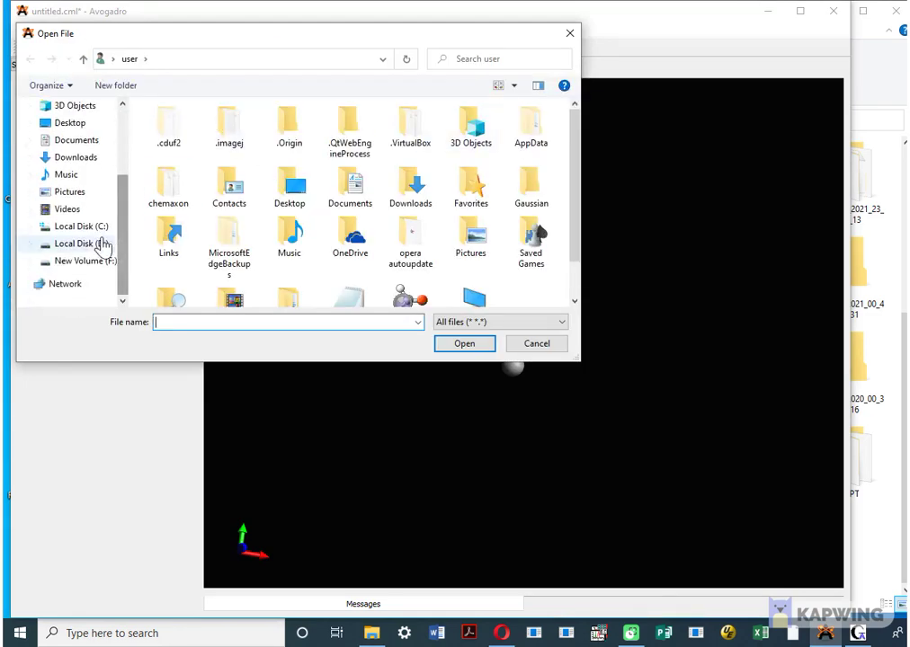
click(99, 244)
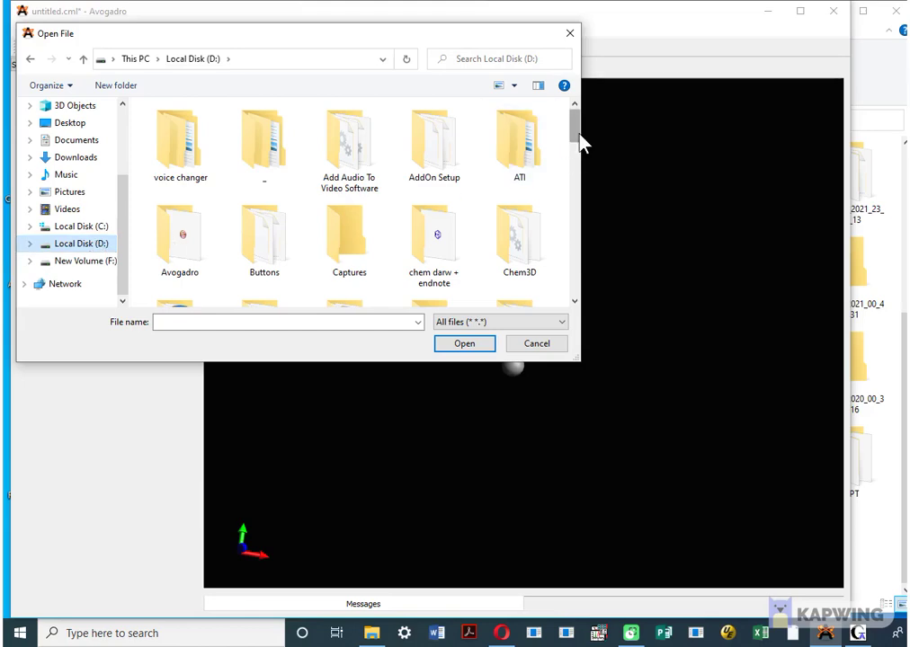
drag(579, 136, 583, 163)
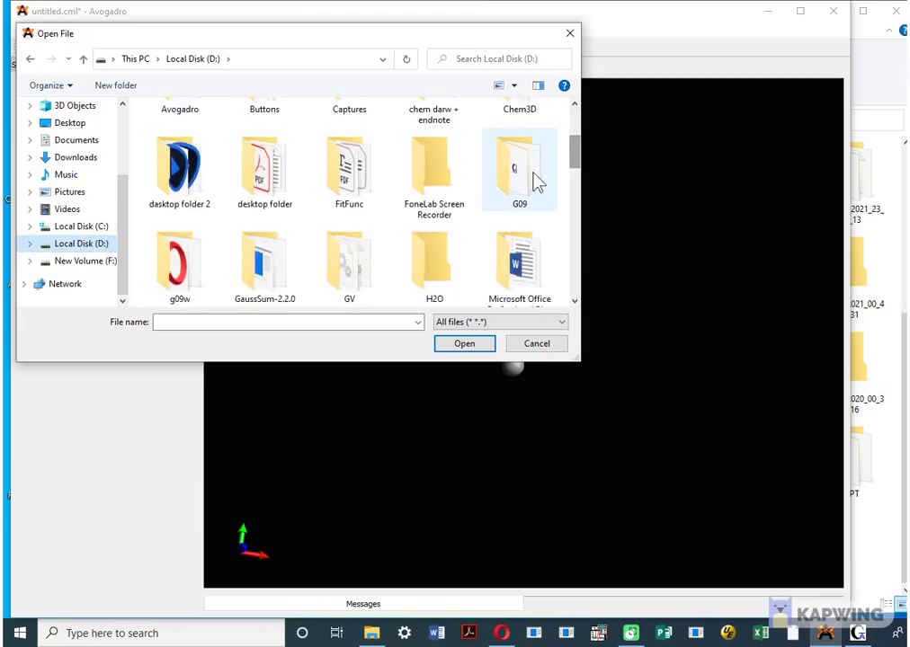
double_click(531, 178)
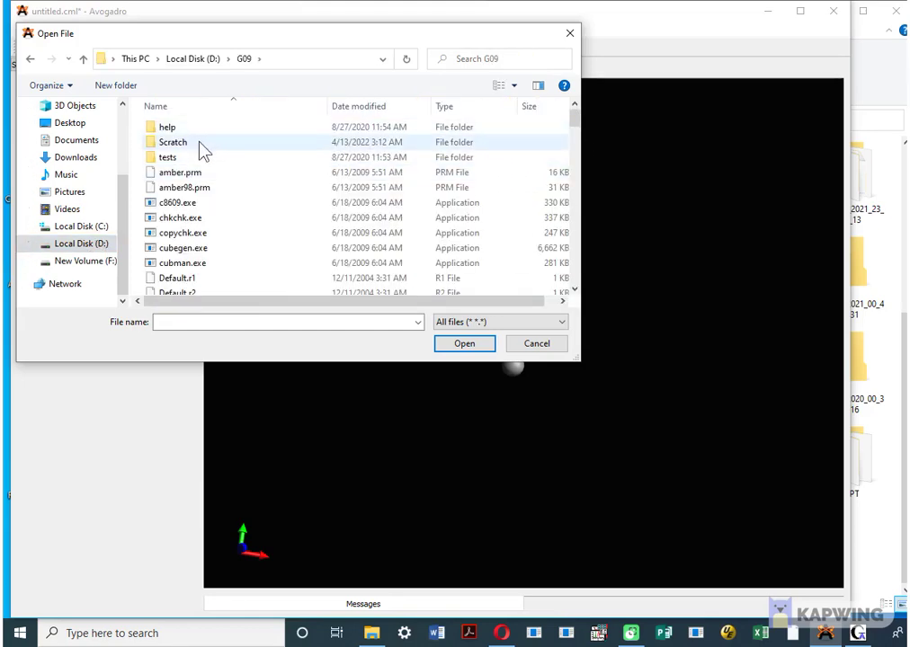
double_click(199, 144)
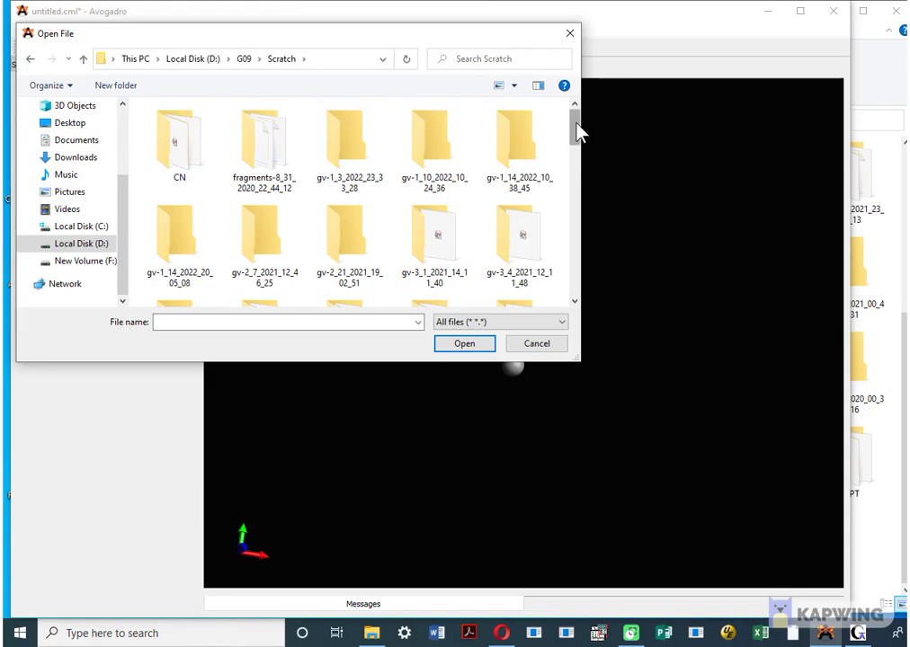
drag(579, 132, 580, 294)
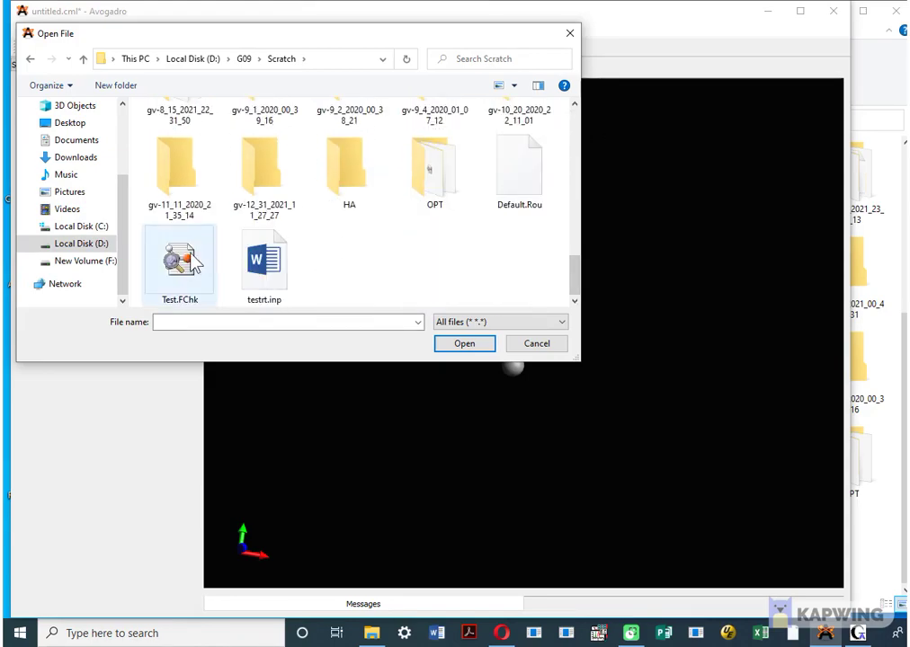
double_click(184, 261)
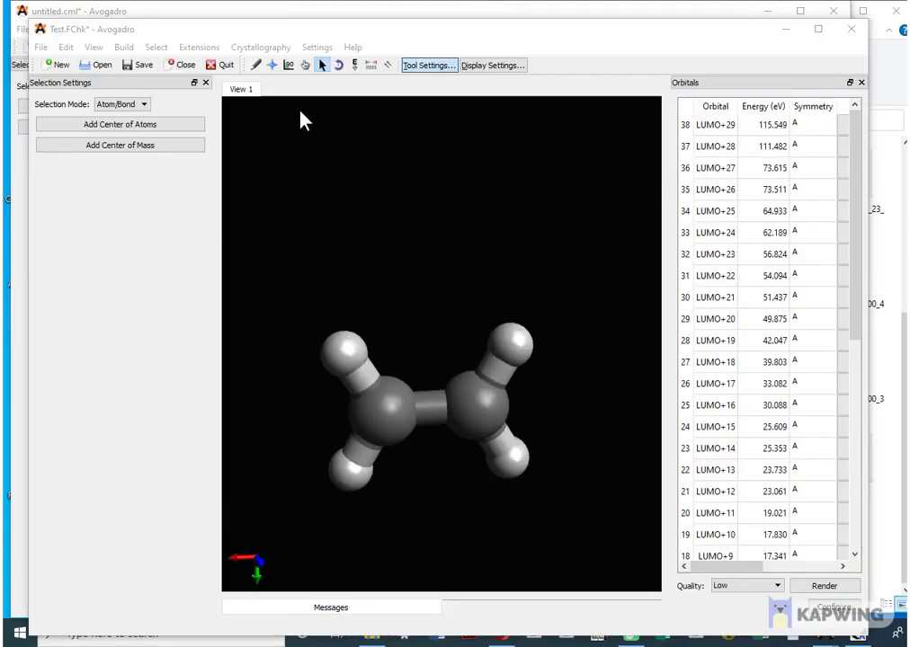
Step: Create a molecular orbital surface for MO 8 (HOMO)
click(201, 48)
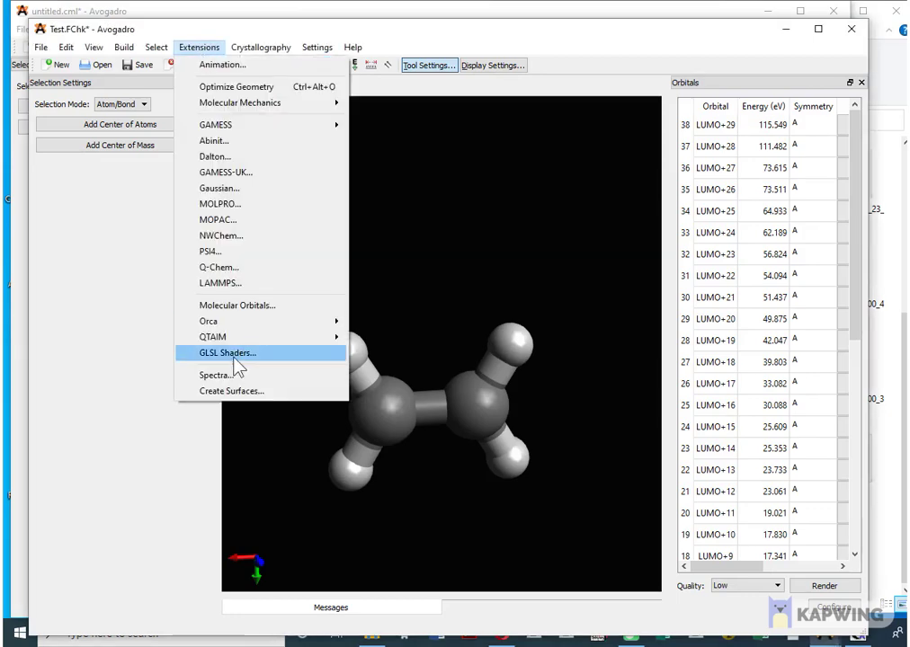
click(236, 391)
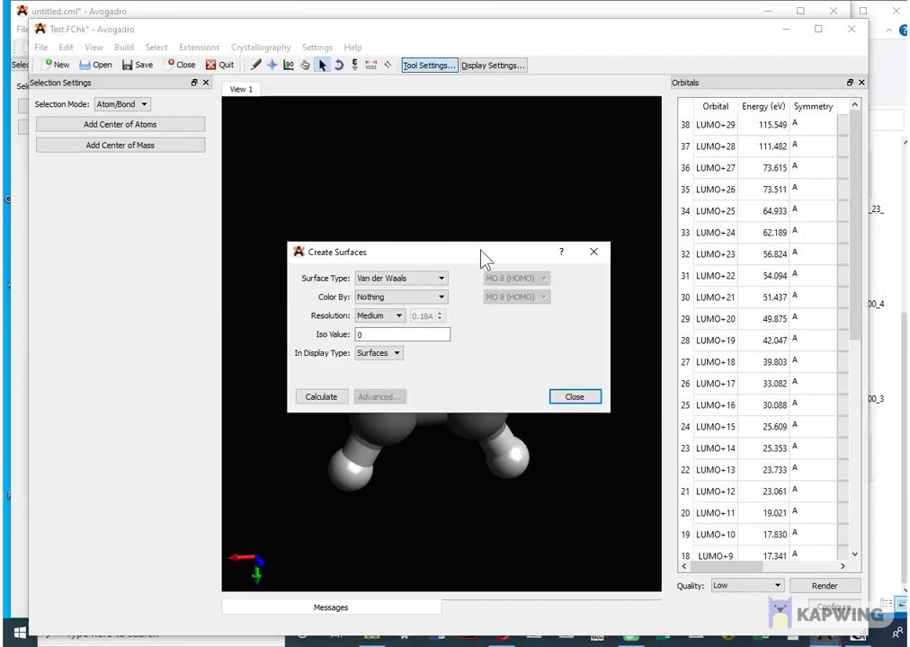
mouse_move(485, 259)
mouse_down()
mouse_move(301, 244)
mouse_move(245, 144)
mouse_up()
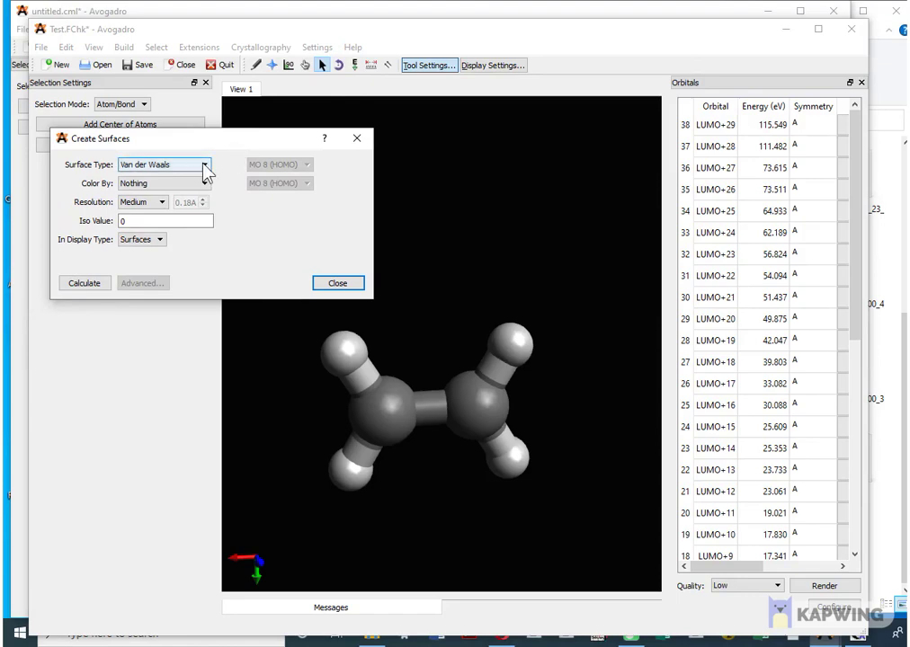
click(205, 167)
click(183, 206)
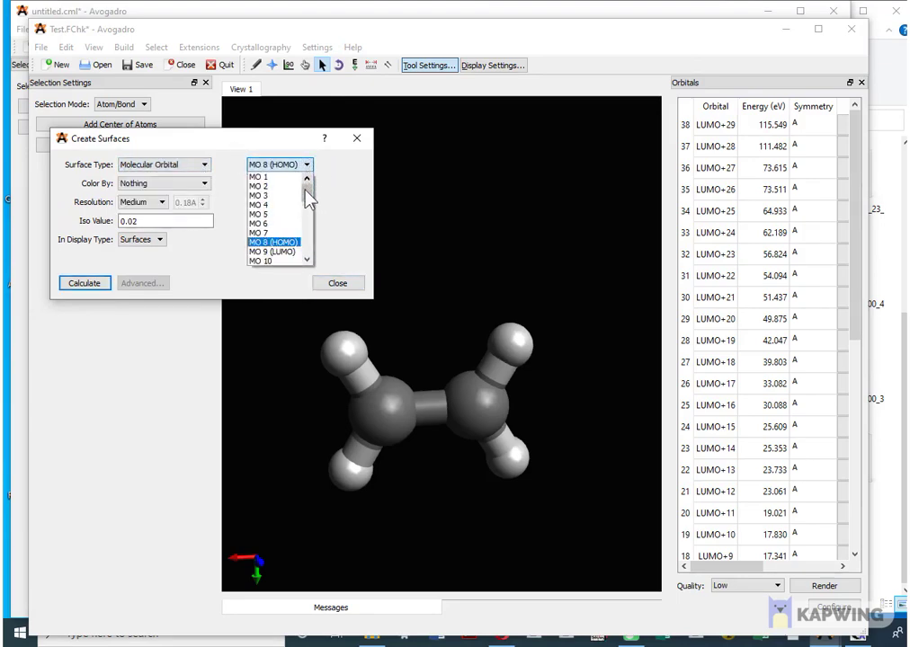
click(285, 242)
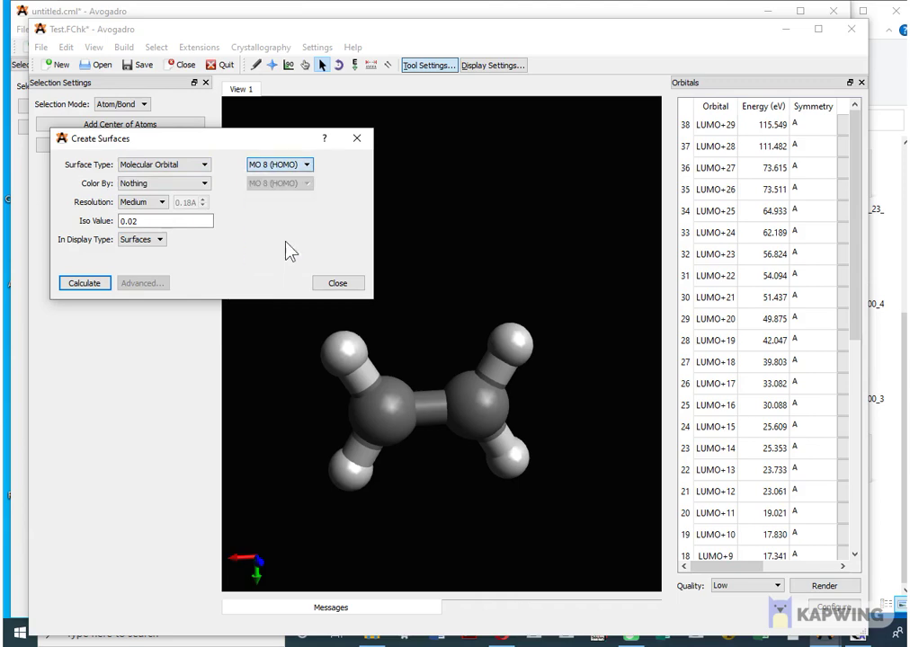
click(84, 283)
Step: Rotate the HOMO surface view, then stop the automatic rotation
drag(227, 141, 217, 128)
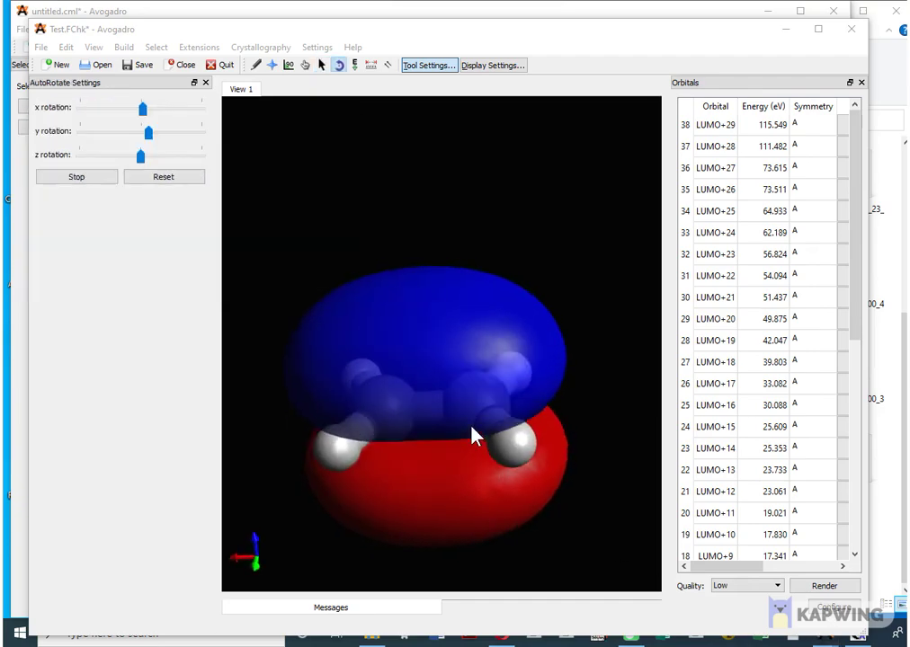
drag(473, 436, 405, 426)
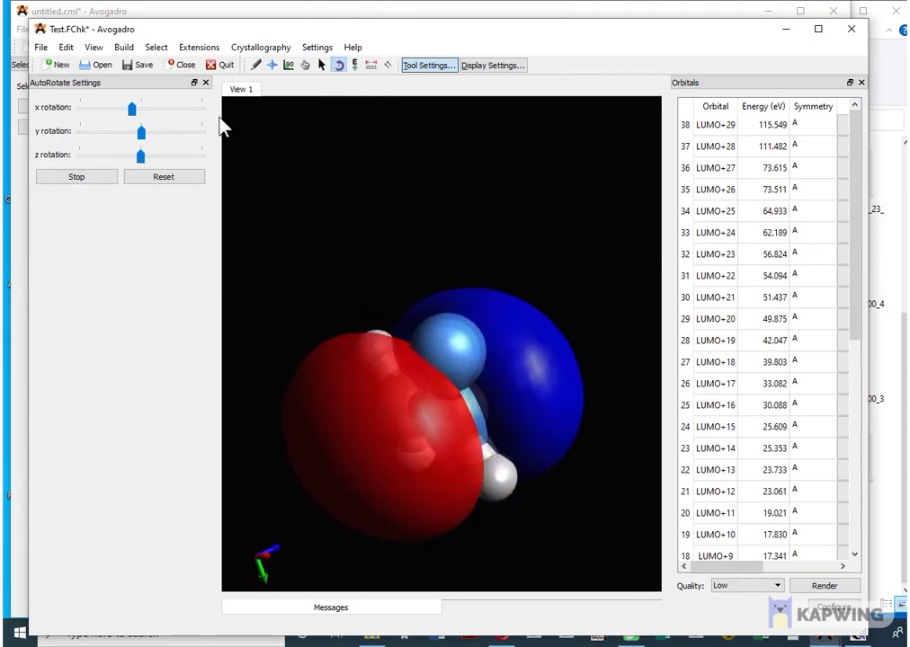
click(79, 182)
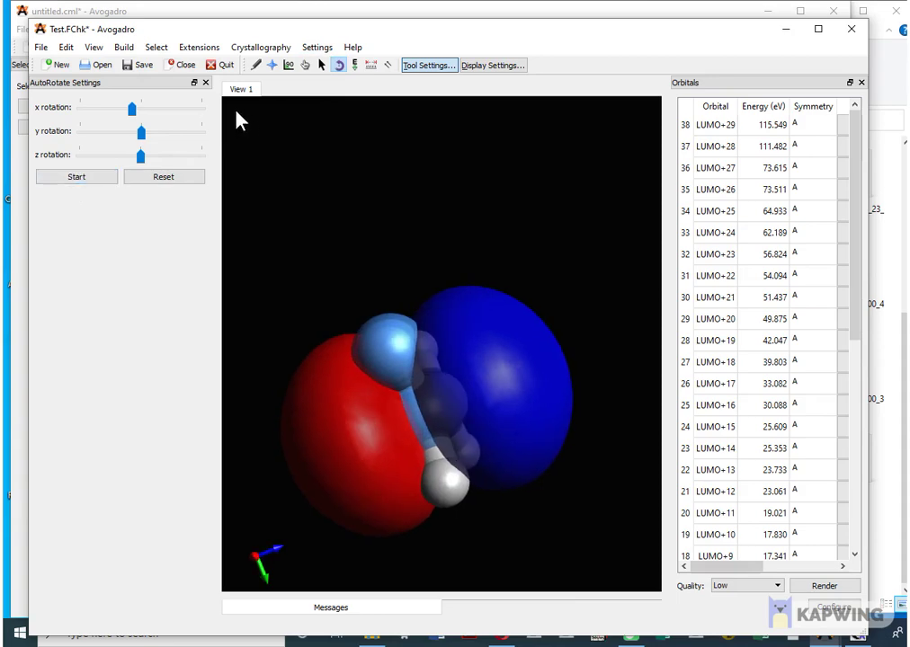
Step: Reopen the Create Surfaces dialog and set its Surface Type to Molecular Orbital for a second surface
click(200, 49)
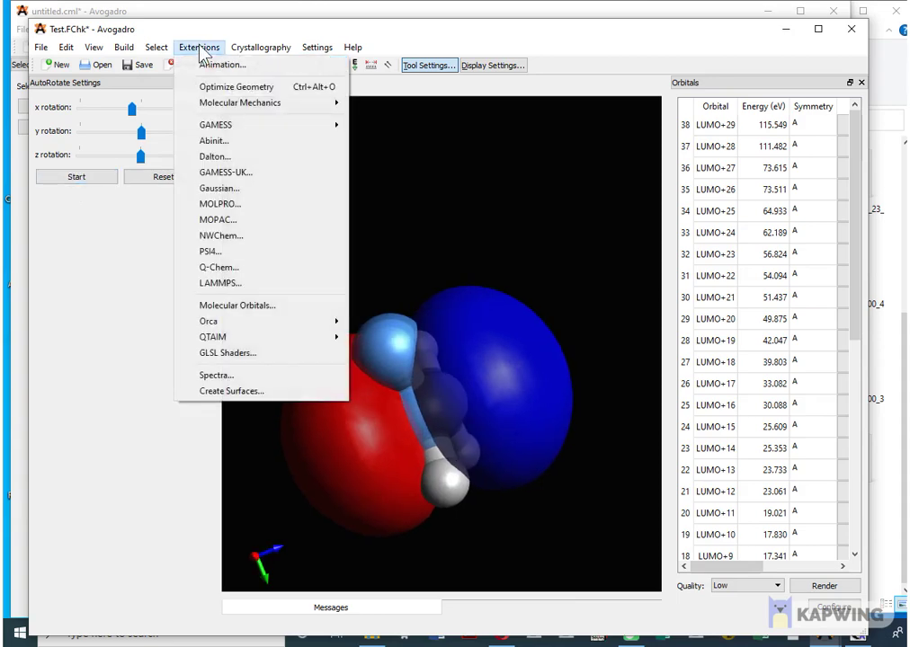
click(231, 394)
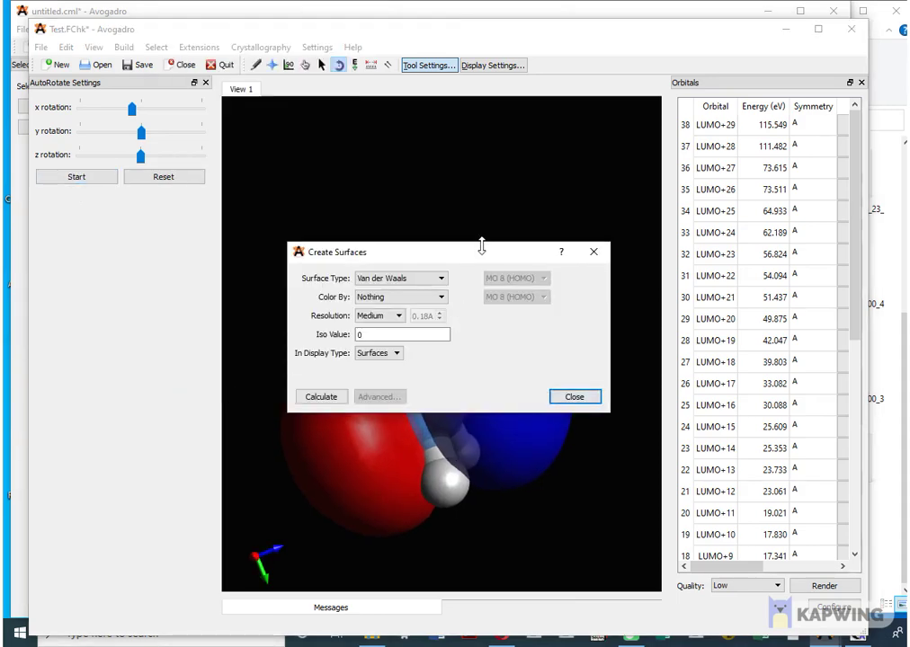
drag(481, 245, 268, 161)
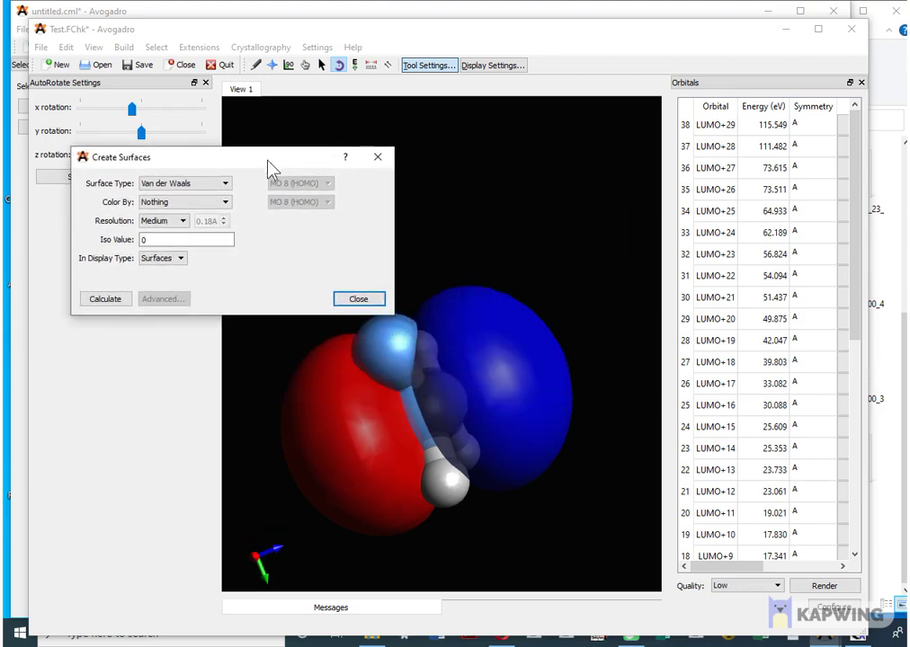
click(223, 187)
click(211, 228)
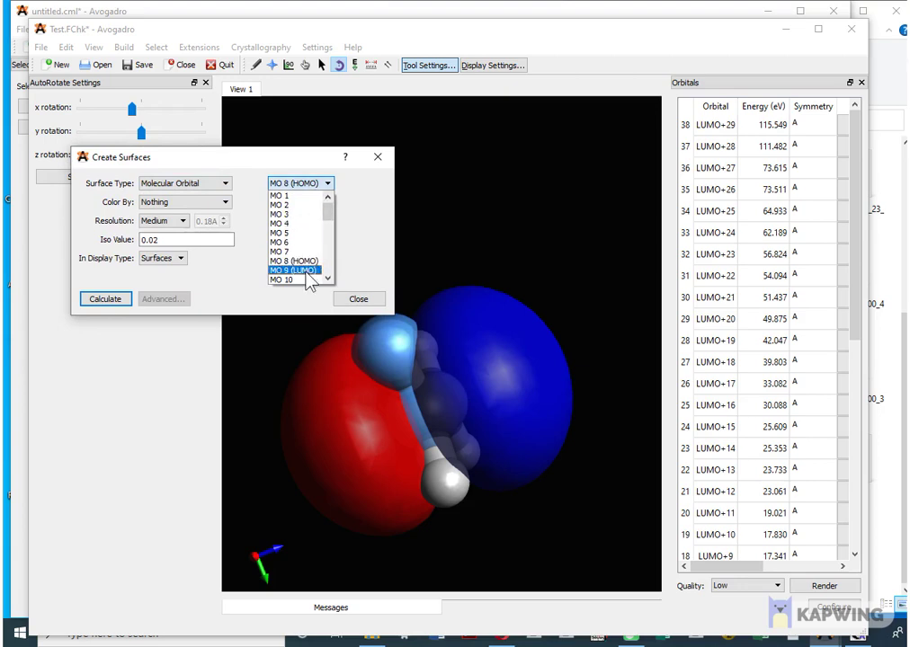